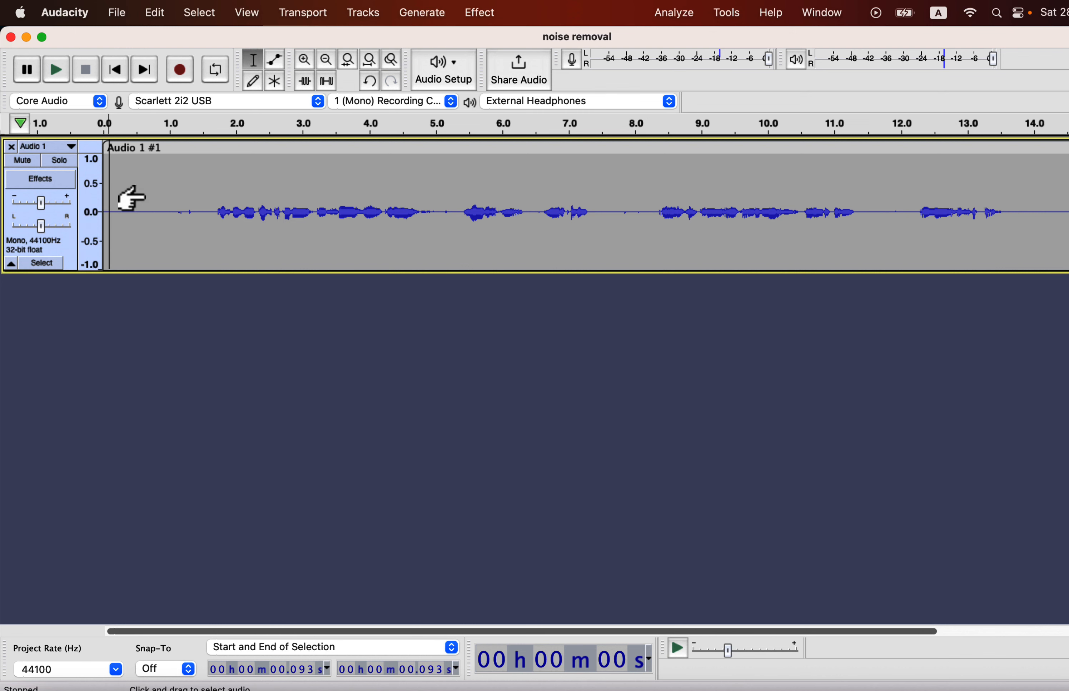
Step: Duplicate the entire audio track and solo the copy
key(super+a)
key(super+d)
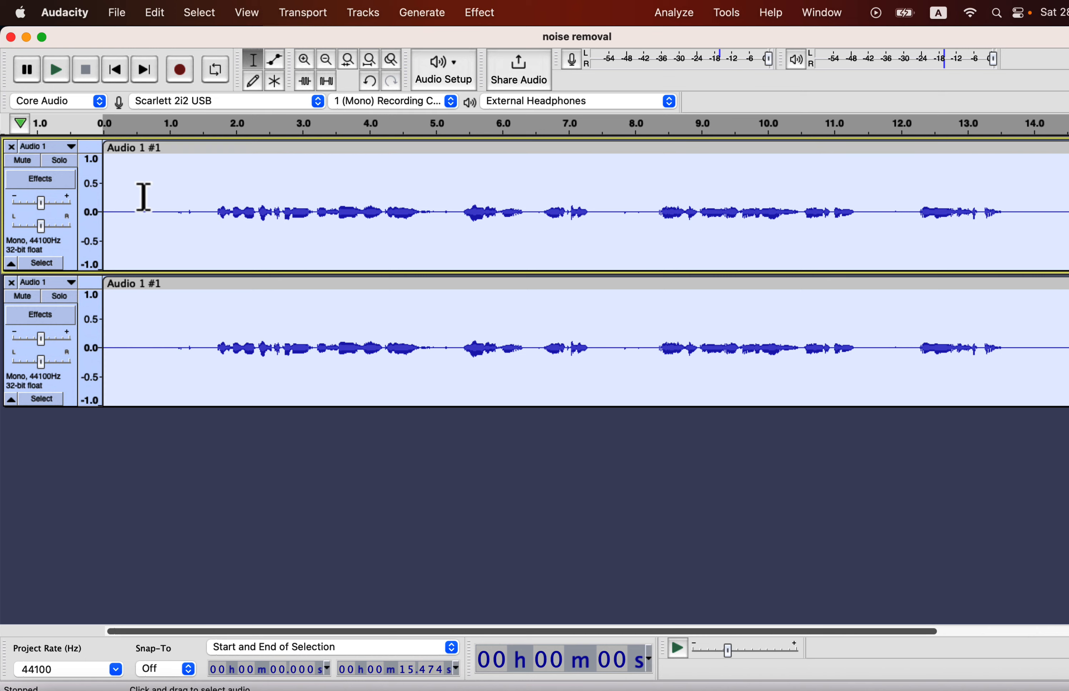
click(57, 297)
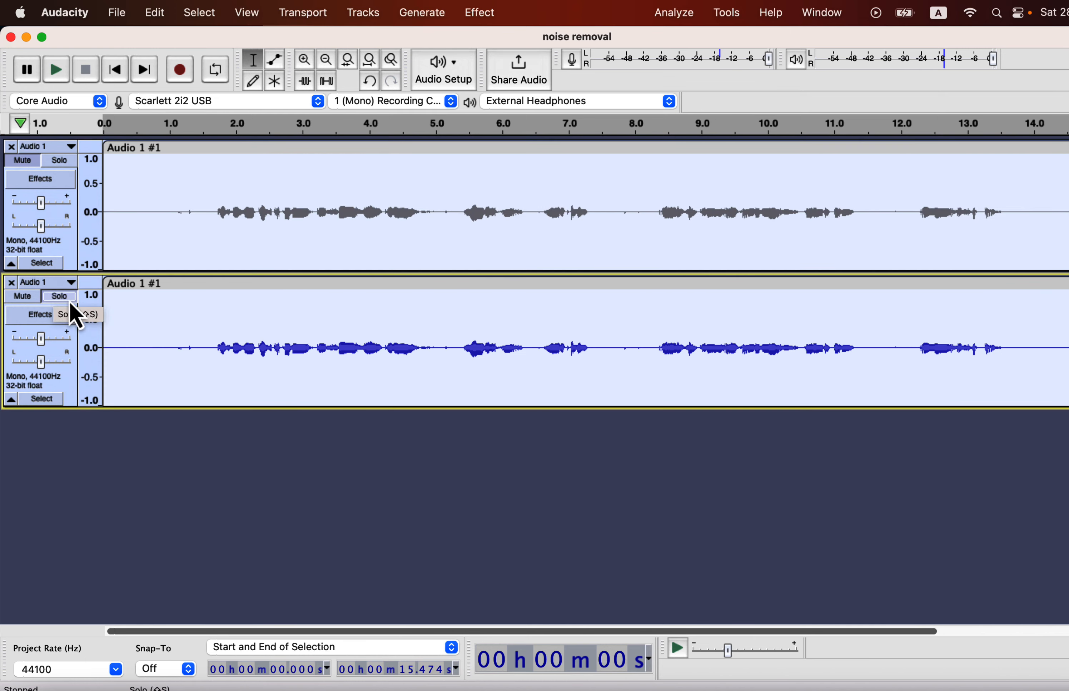
Step: Normalize the duplicated track to a peak amplitude of -3.0 dB with DC offset removal enabled
click(479, 14)
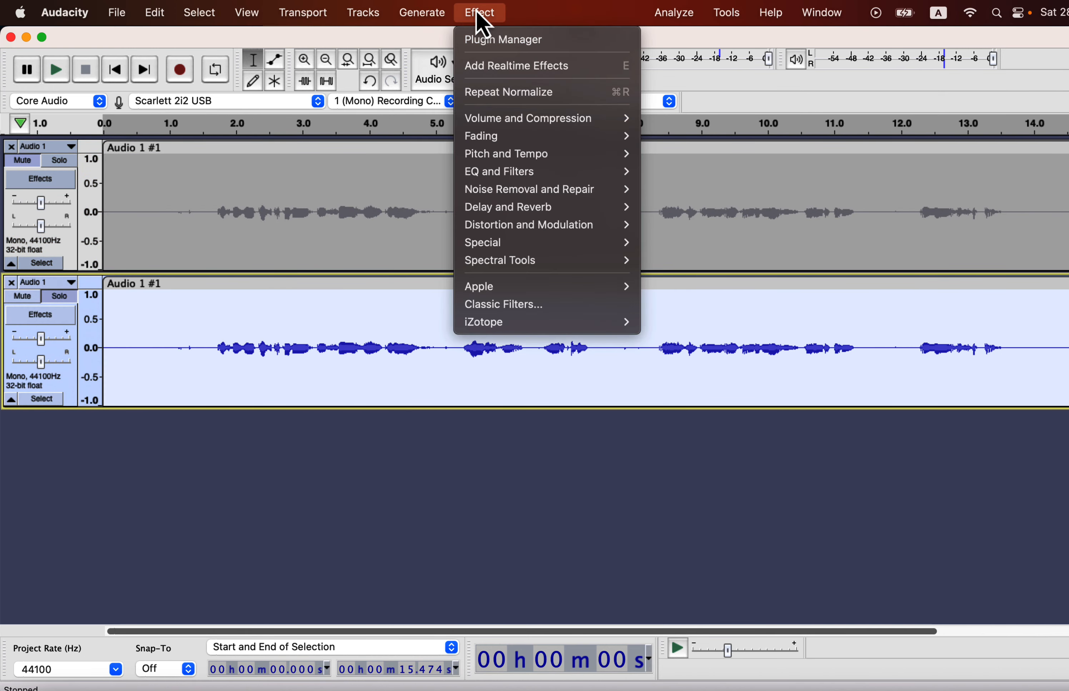
mouse_move(501, 121)
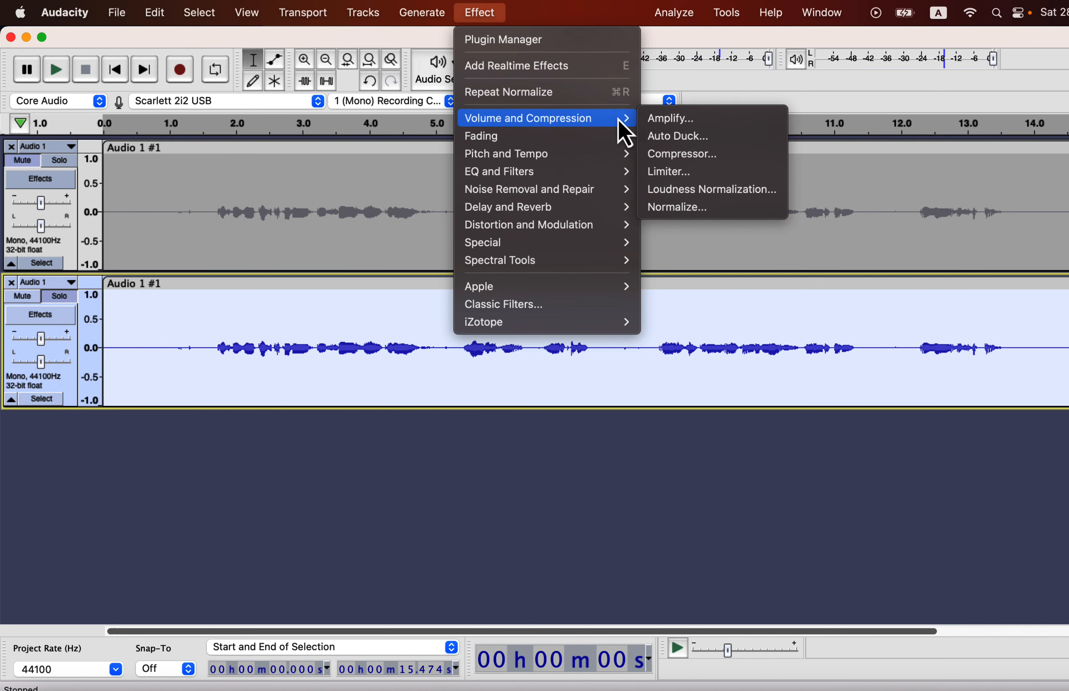
click(674, 207)
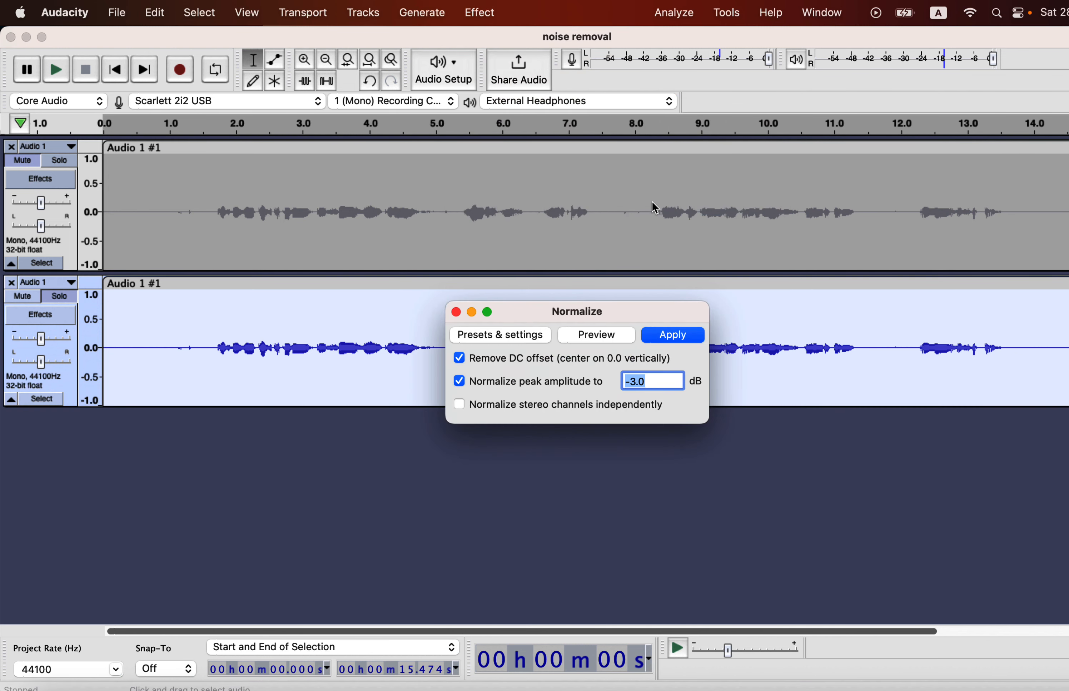
click(664, 336)
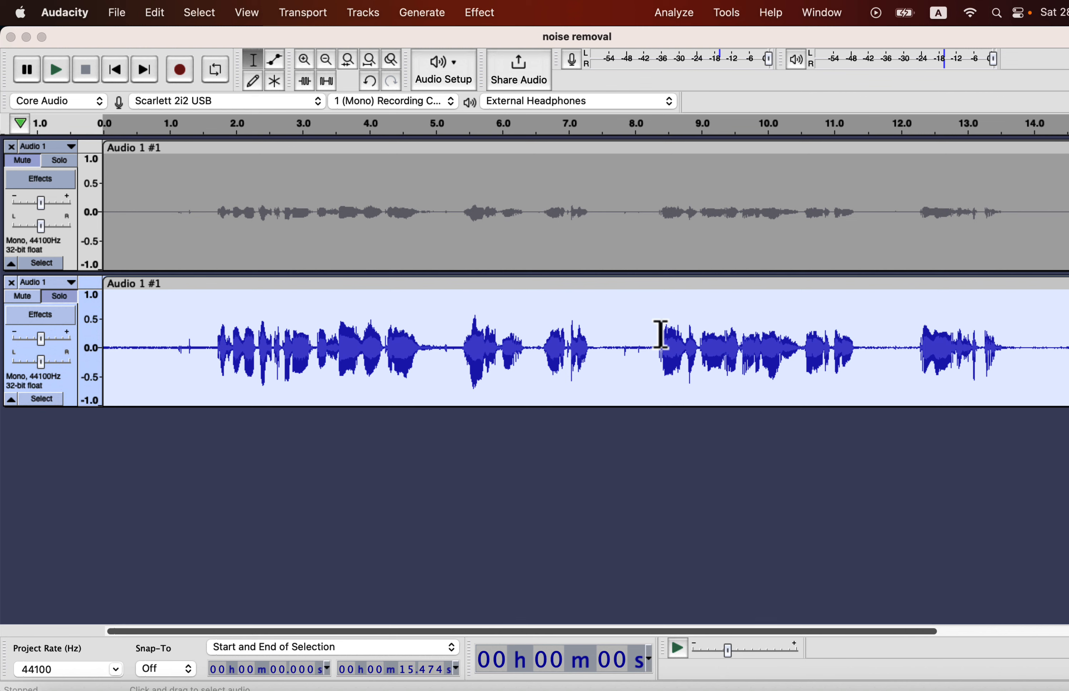
Step: Play the normalized track from its start, and replay only the first 1.6 seconds before the speech begins
click(109, 348)
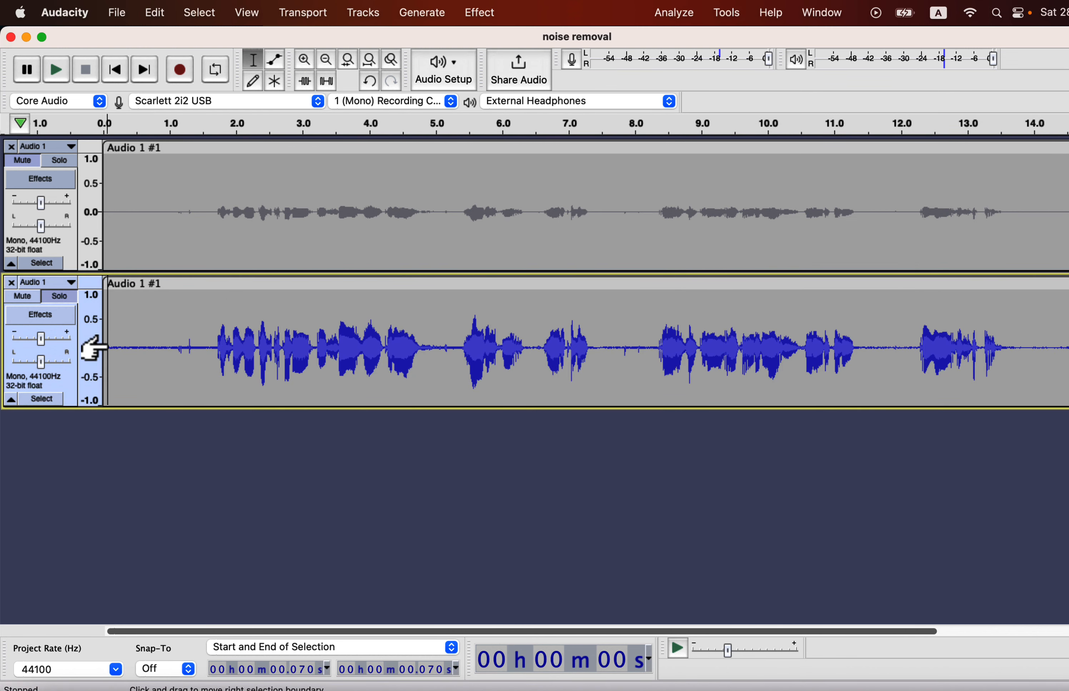
key(space)
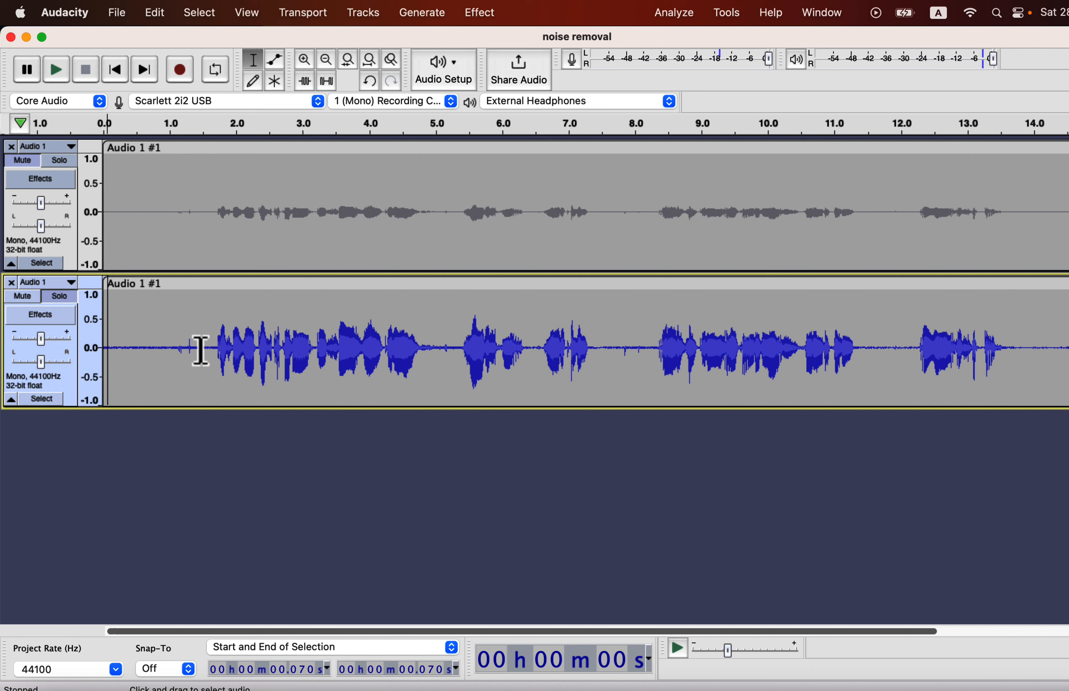
drag(209, 351, 100, 347)
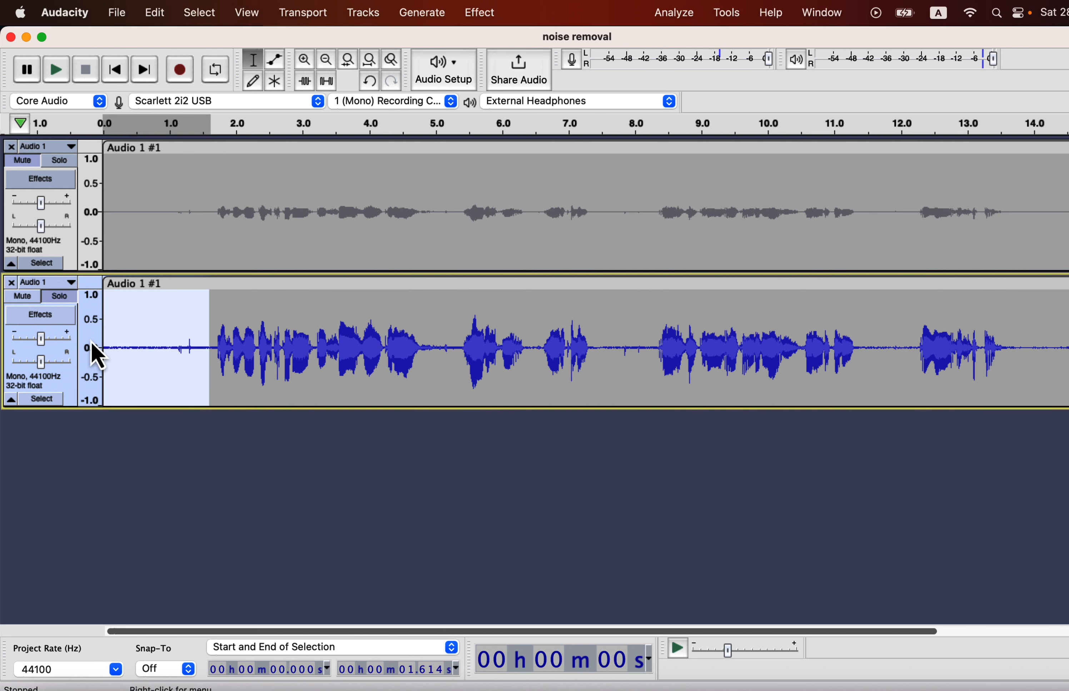
key(space)
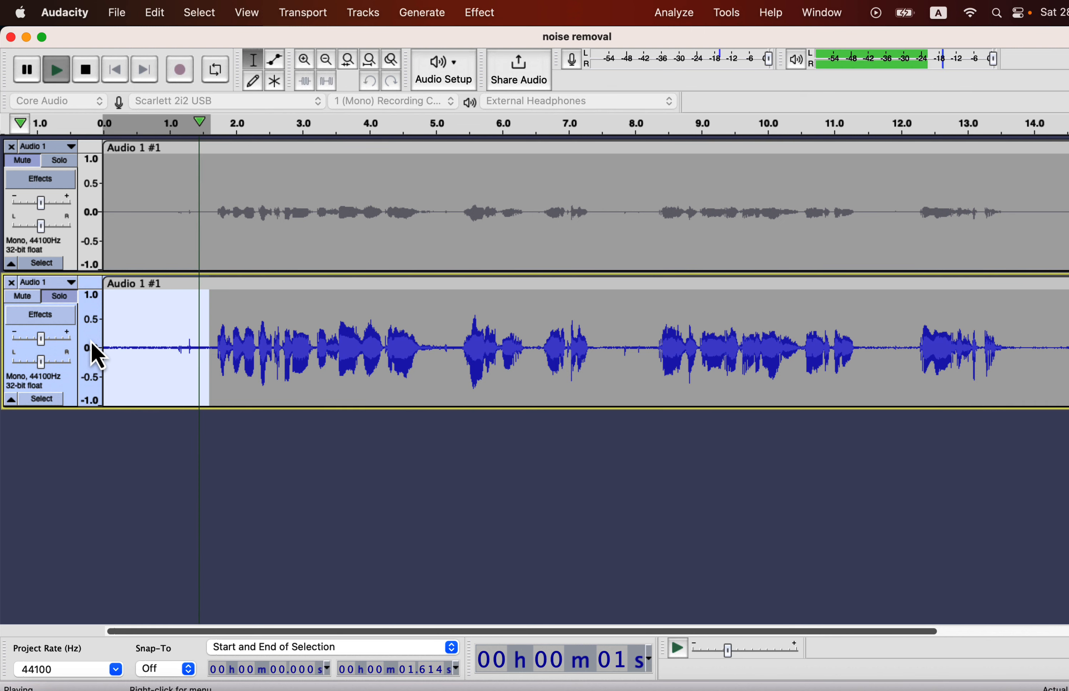
Step: Solo and select the original track, and export it as "clip with noise.wav" to the Audacity Exports Primary folder
click(60, 161)
double_click(239, 203)
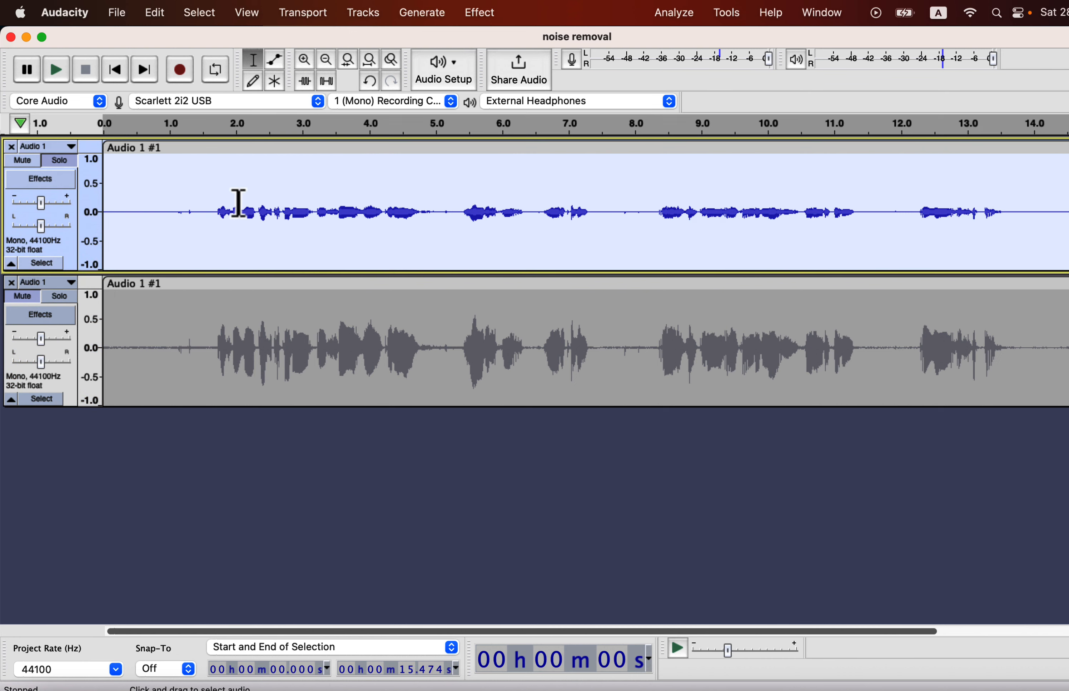
click(126, 17)
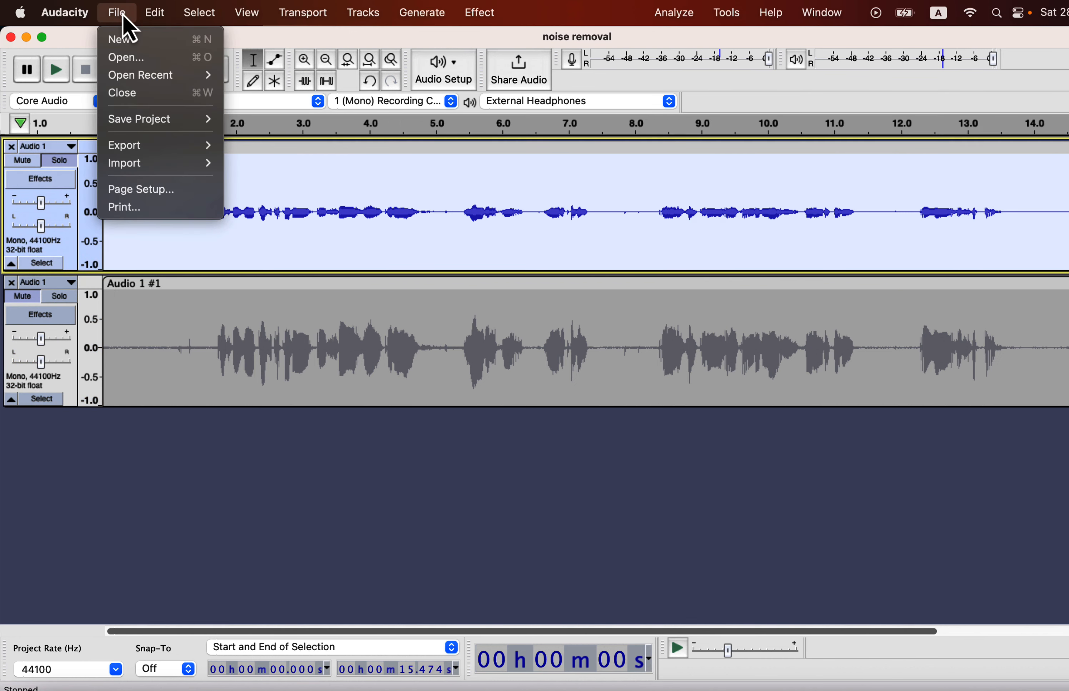
mouse_move(137, 149)
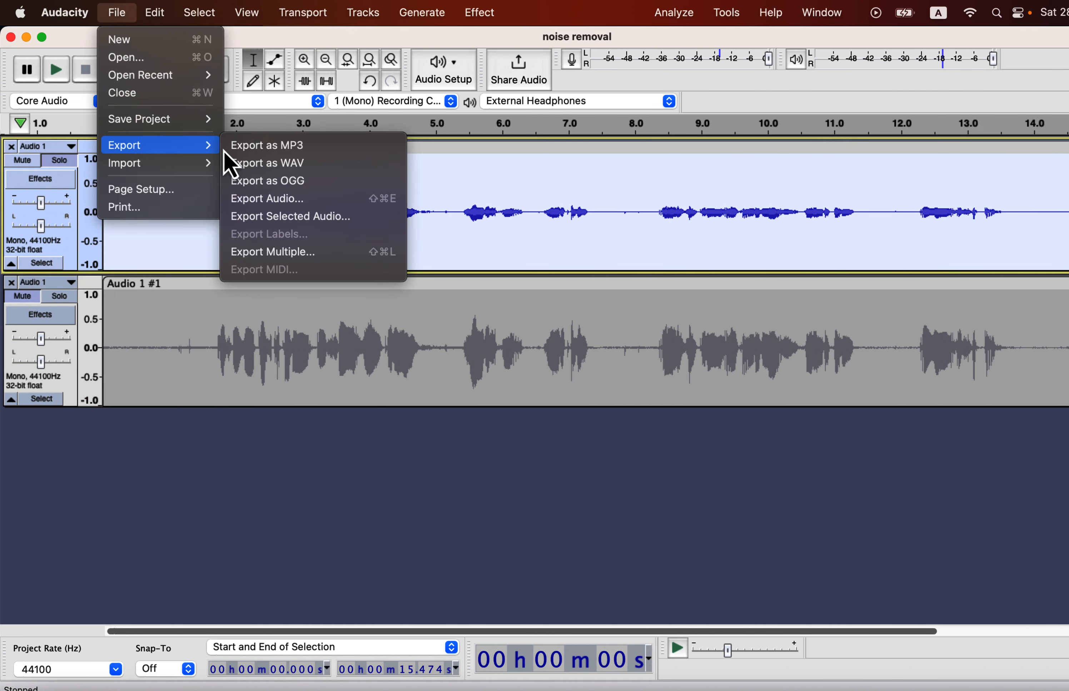
click(254, 168)
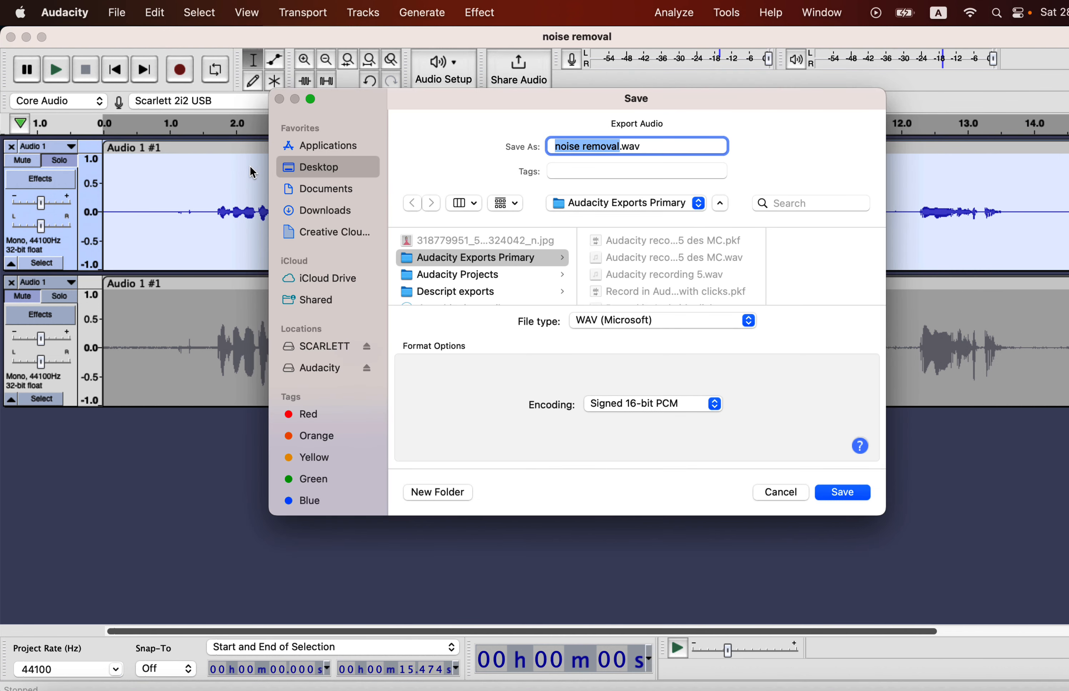
text(clip with)
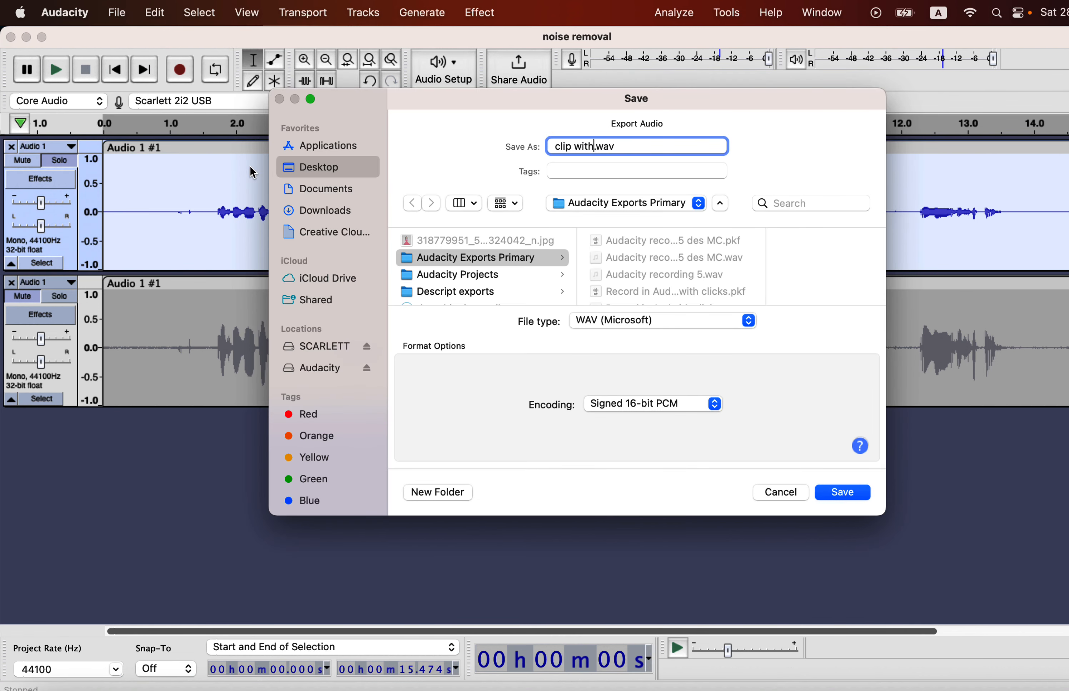
key(Return)
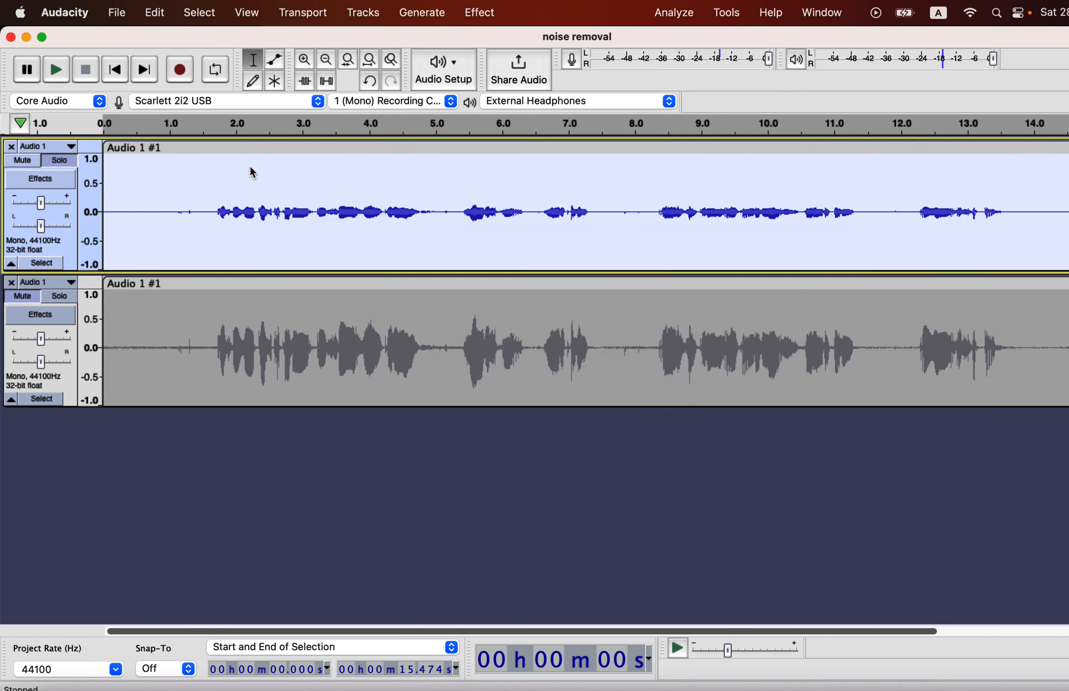
key(Return)
Step: Switch to Descript and create a new project in the private workspace
key(super+Tab)
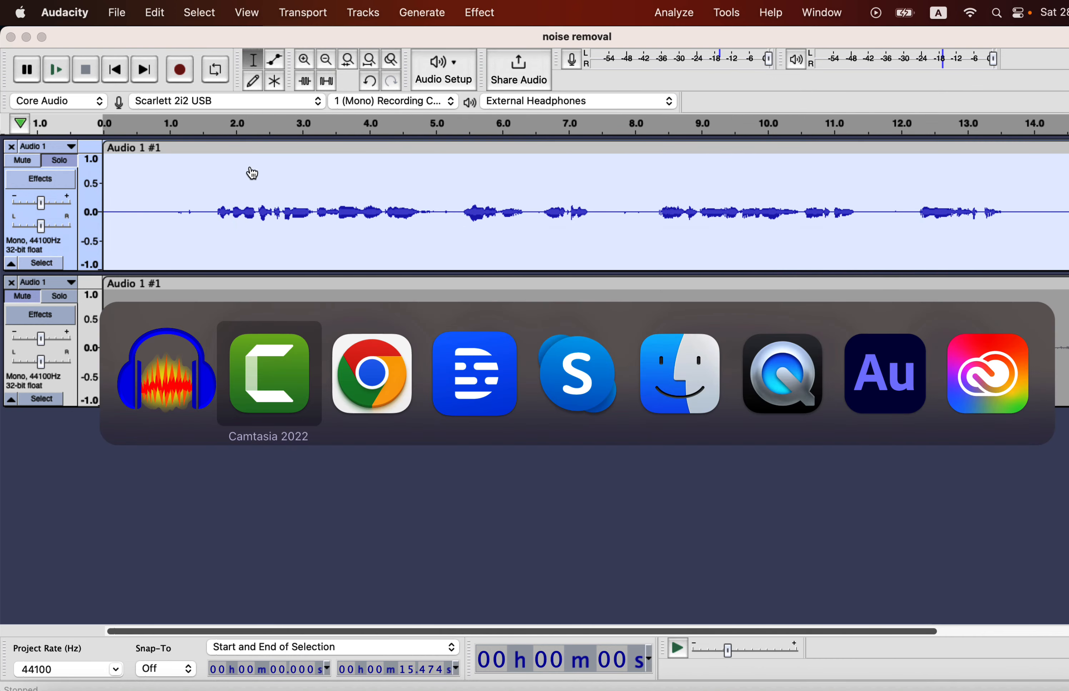
key(super+Tab)
key(super+Tab)
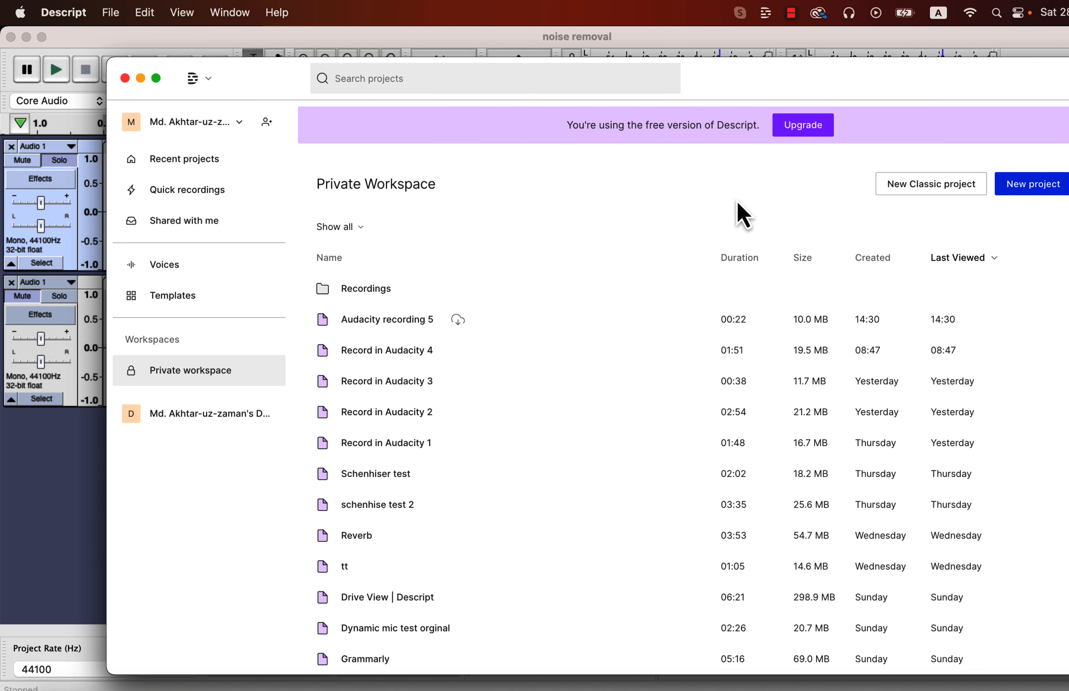
click(1026, 189)
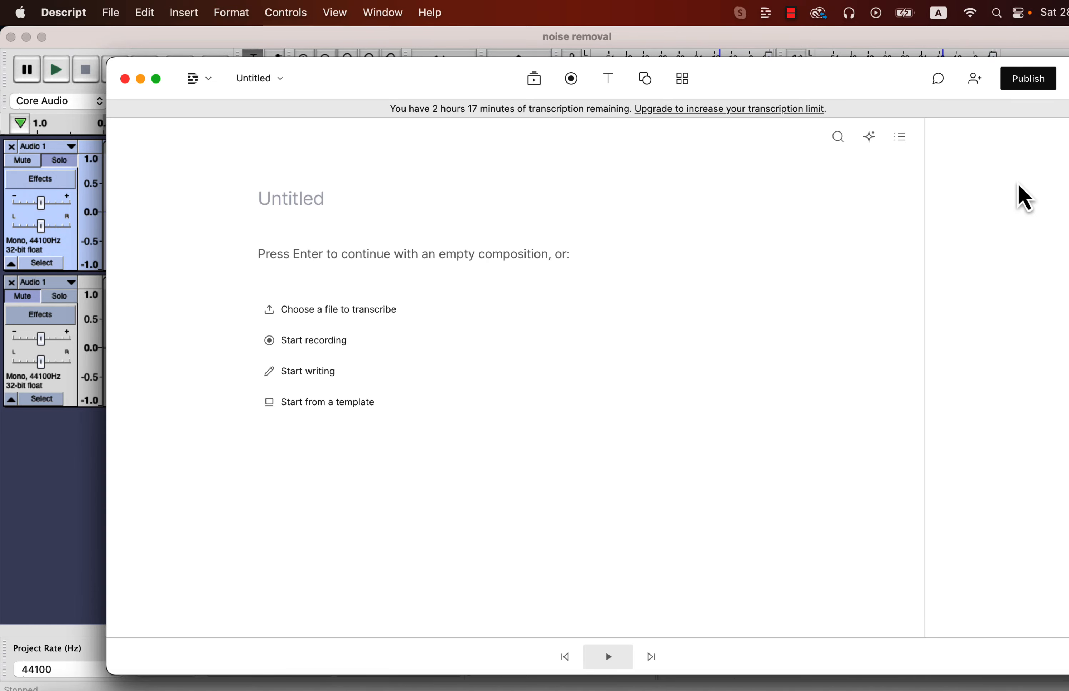
Step: Import "clip with noise.wav" from the desktop's Audacity Exports Primary folder for transcription and dismiss the transcription dialog
click(388, 320)
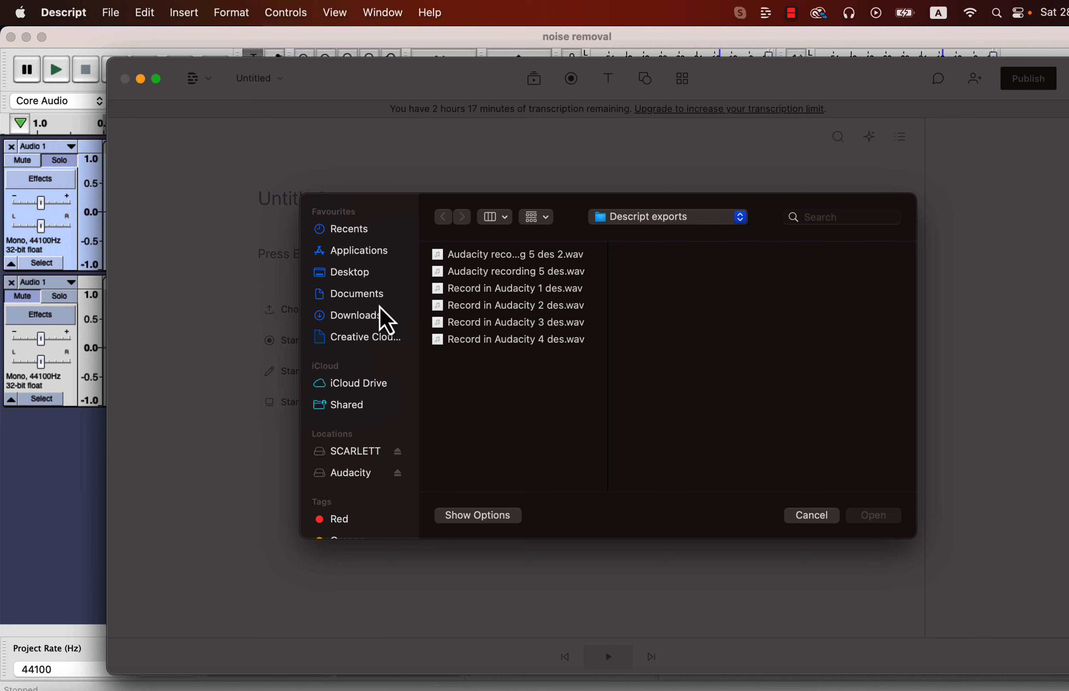
click(355, 273)
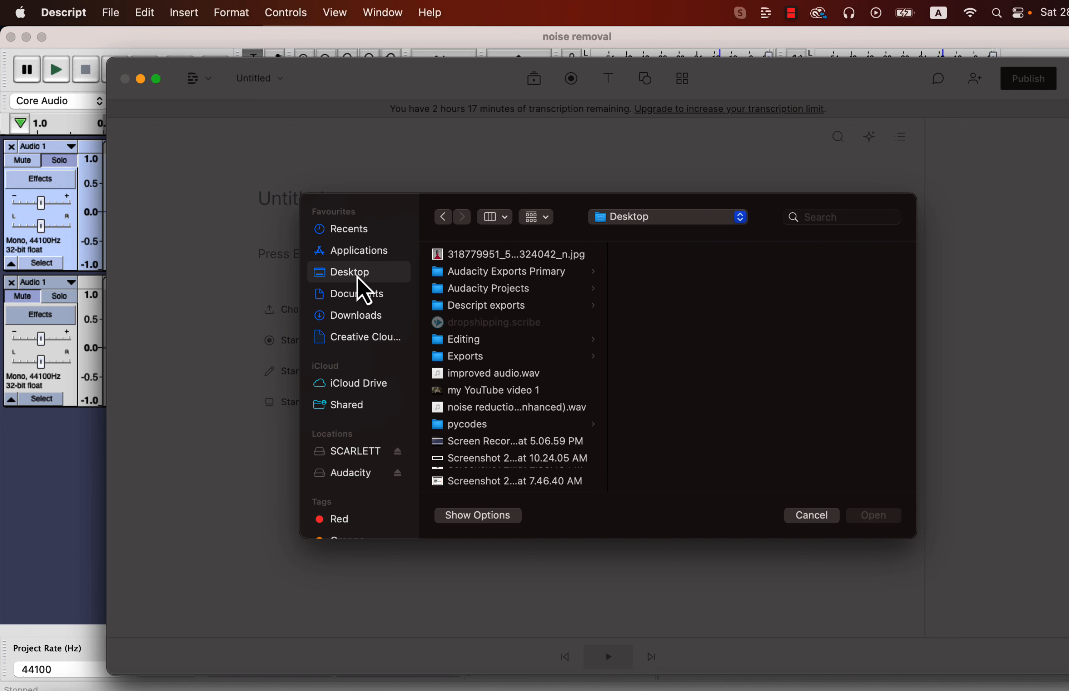
click(496, 274)
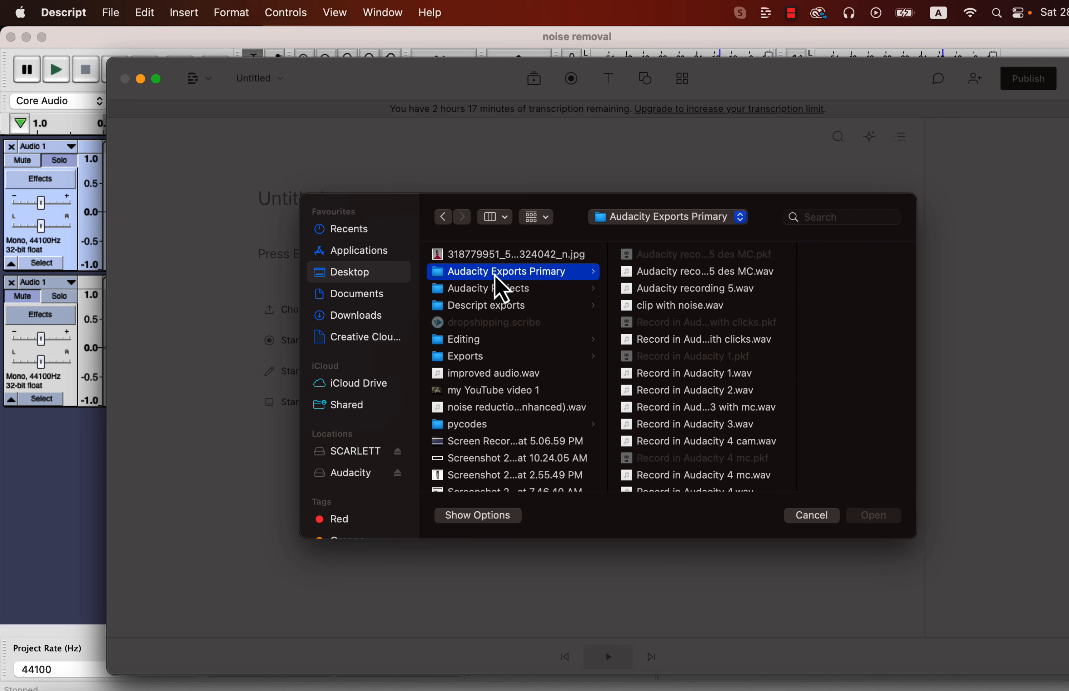
click(652, 309)
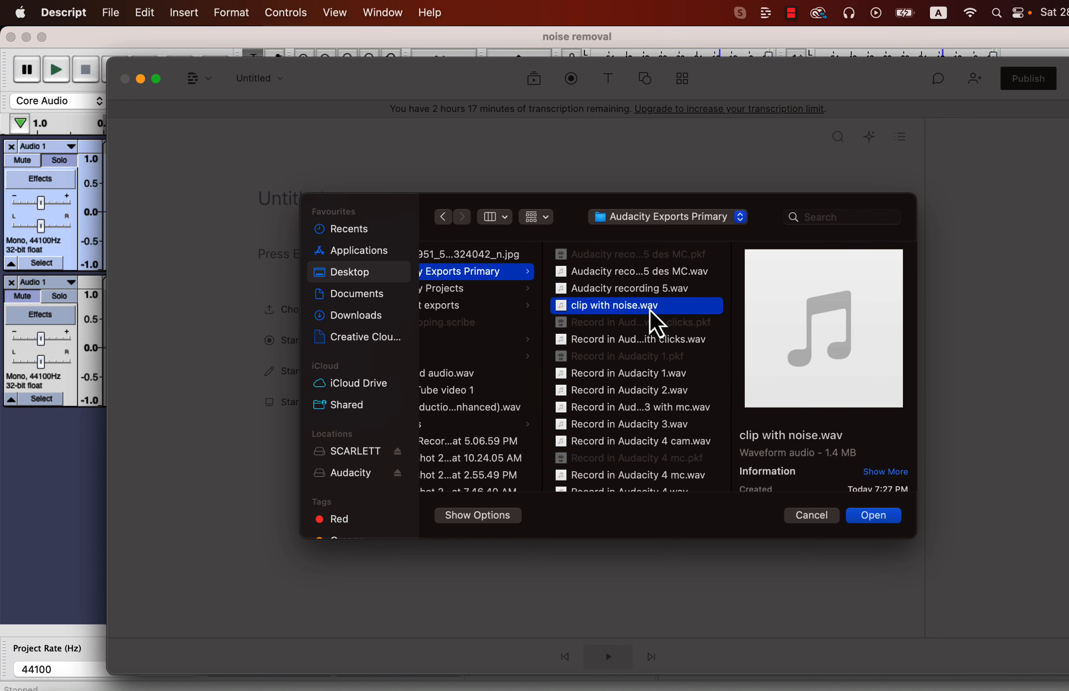
click(860, 517)
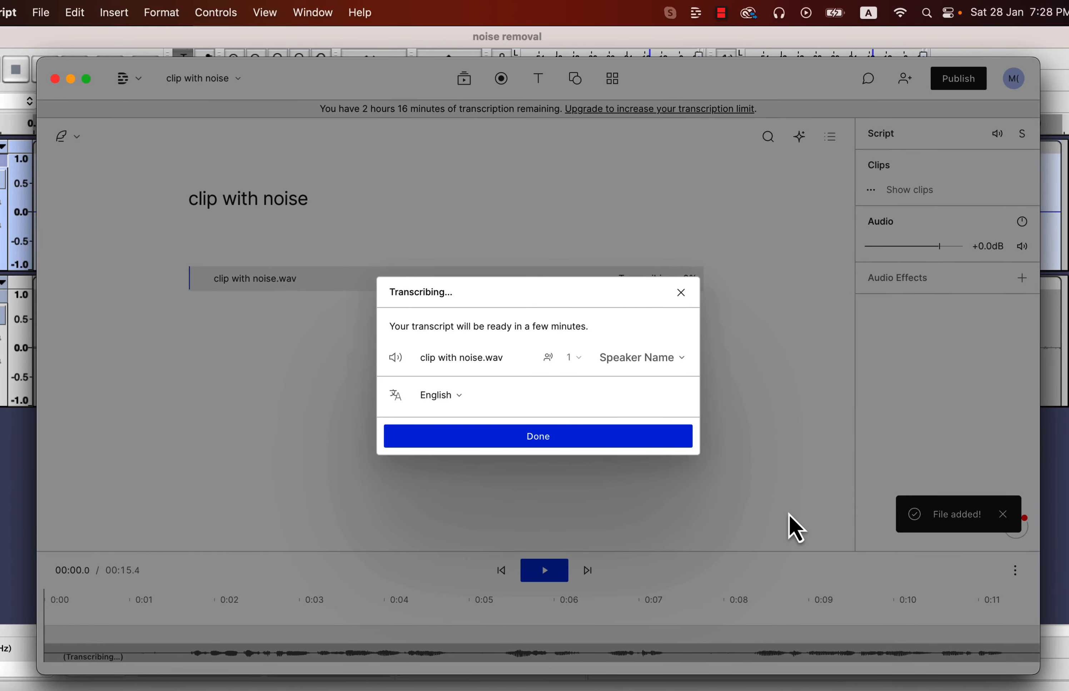
click(682, 293)
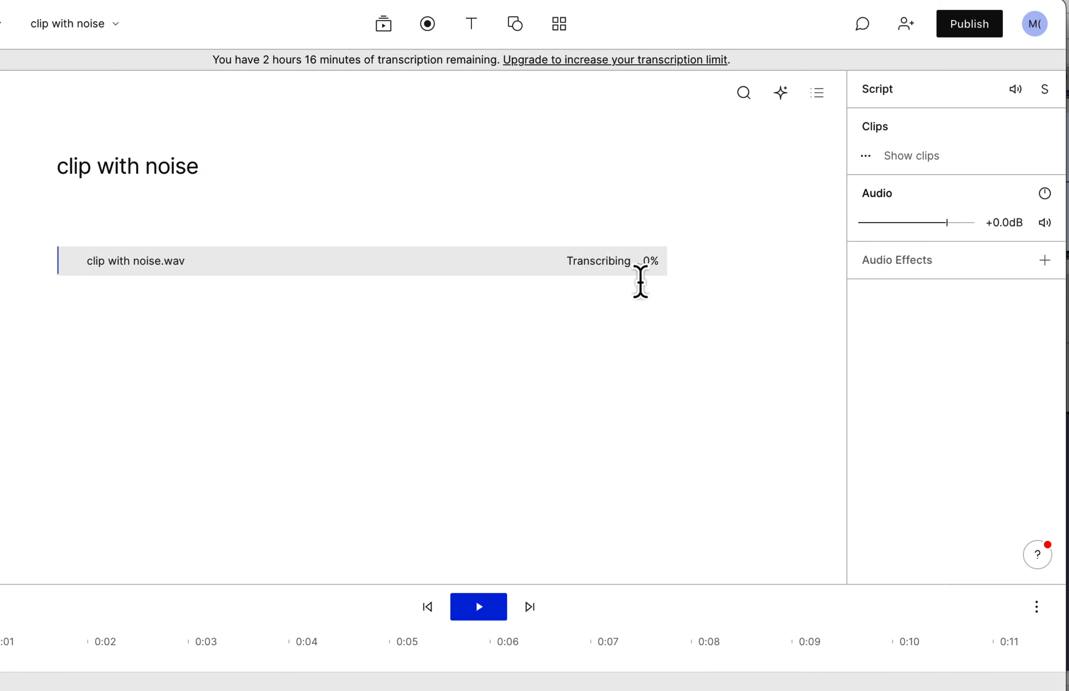
Step: Add the Studio Sound audio repair effect to the script's audio
click(1045, 260)
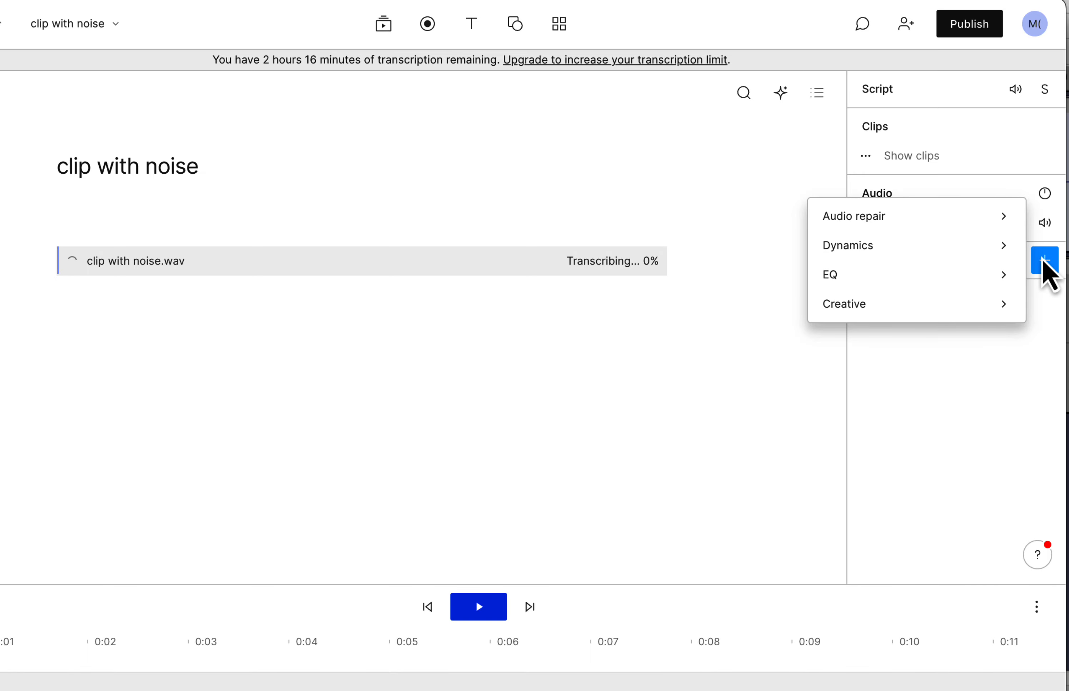
mouse_move(976, 214)
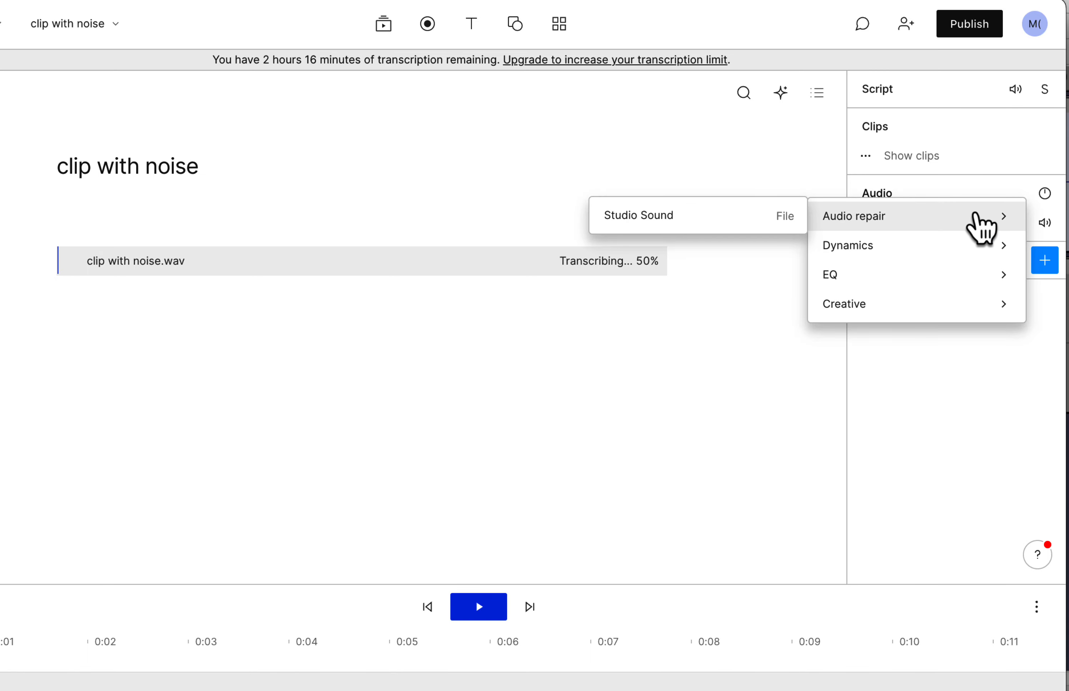
click(760, 215)
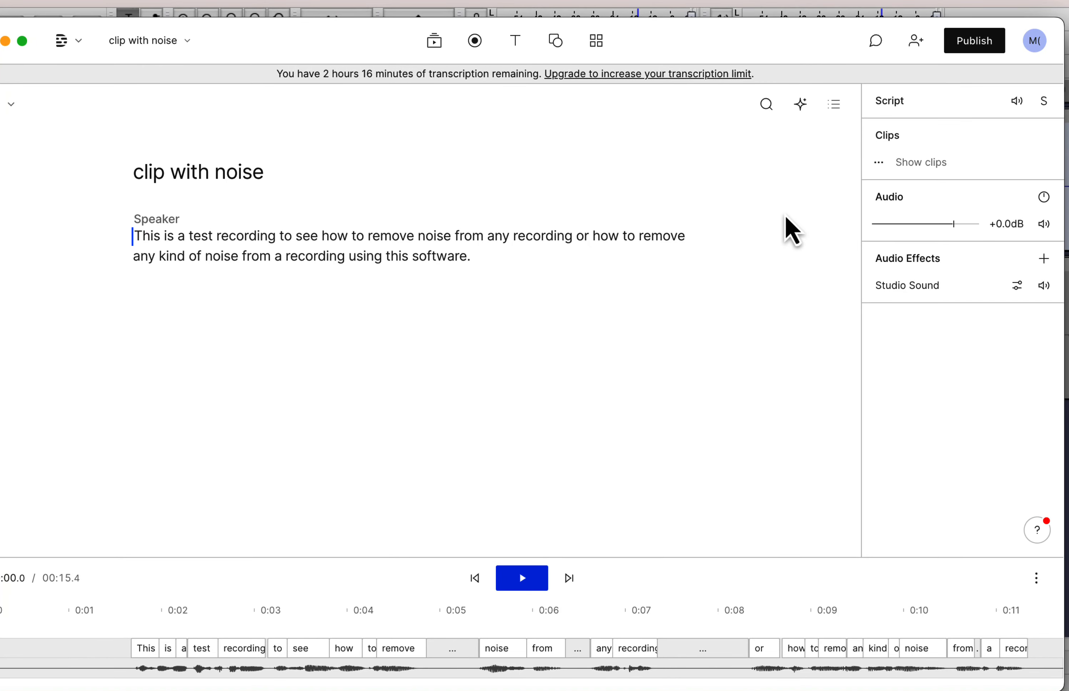
Step: Export the enhanced audio as "clip with noise des.wav" to the Audacity Exports Primary folder
click(971, 43)
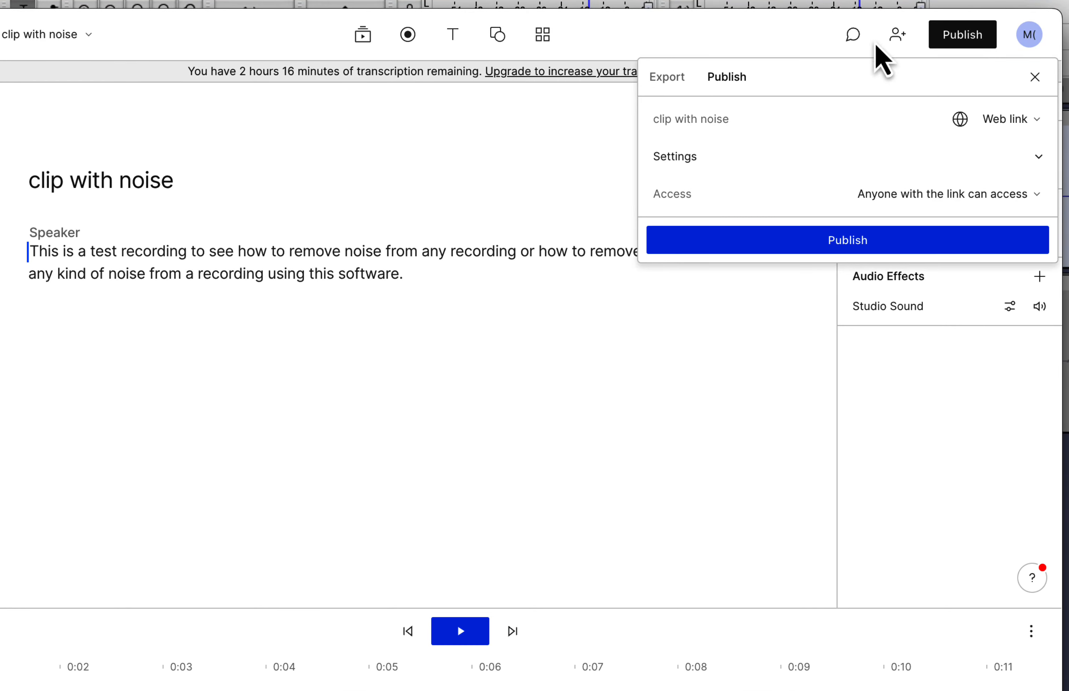
click(671, 84)
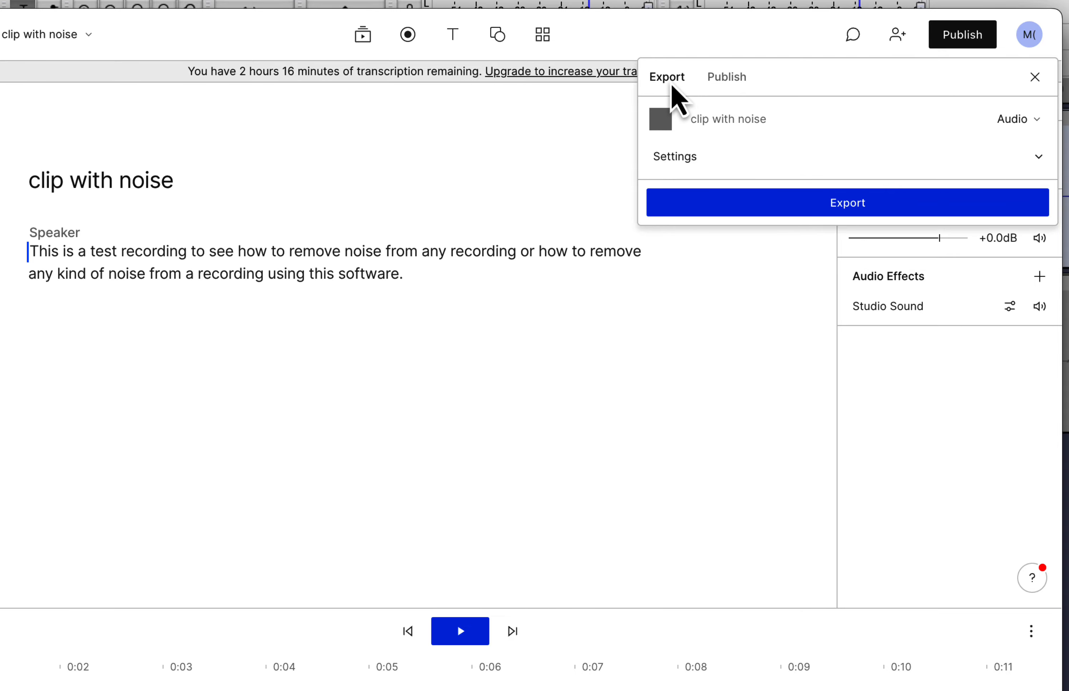
click(747, 208)
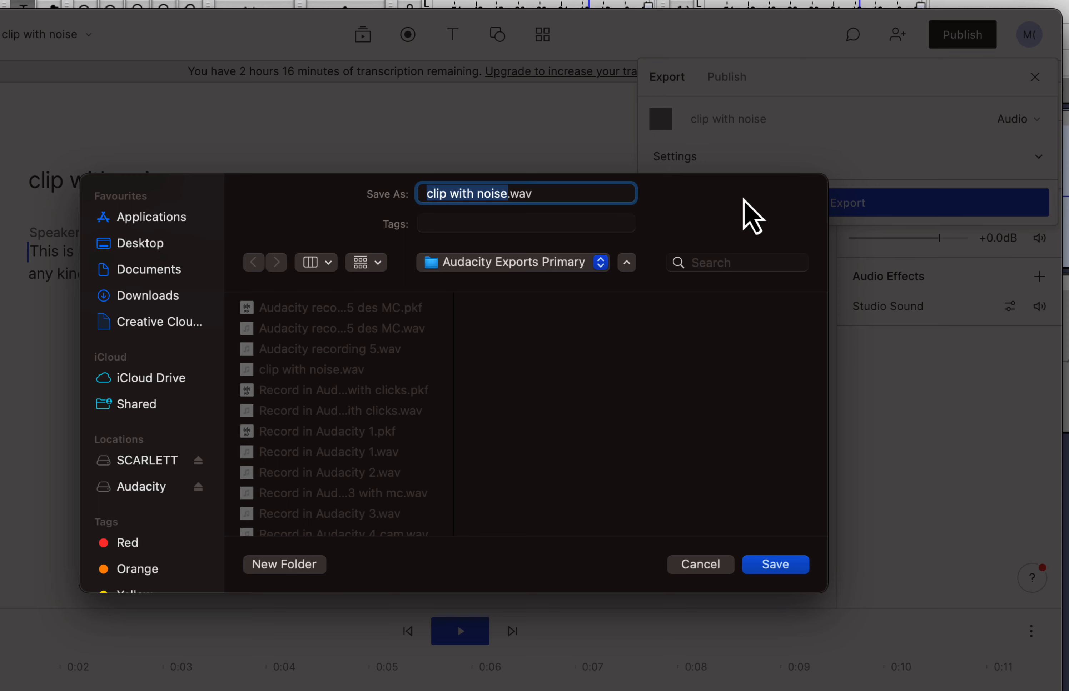
key(Right)
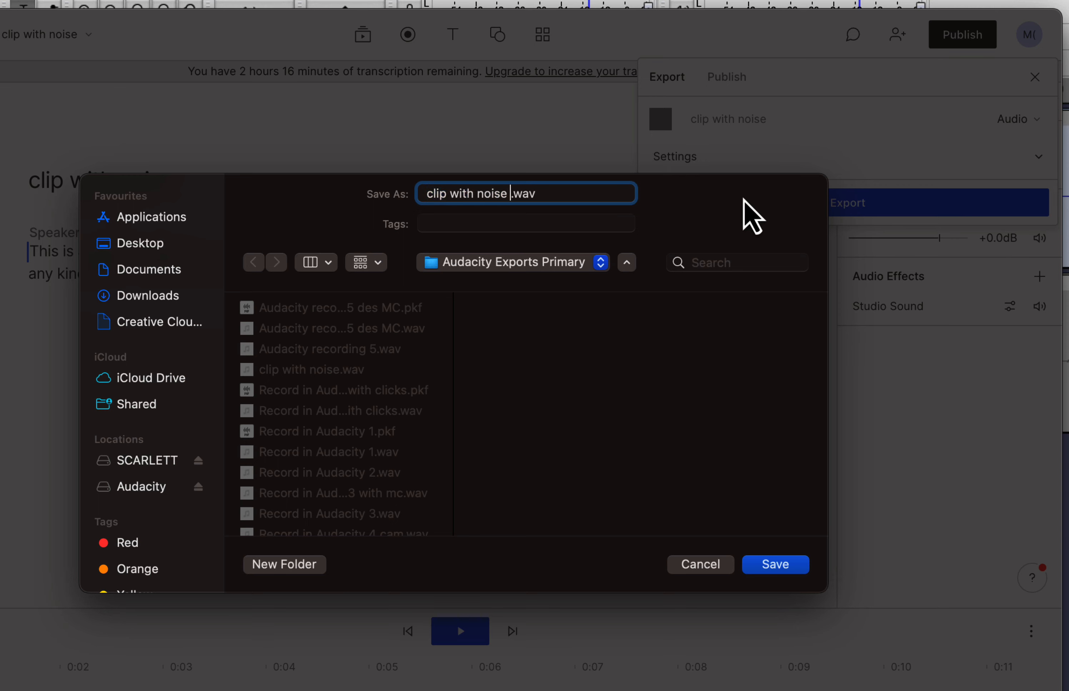
key(Return)
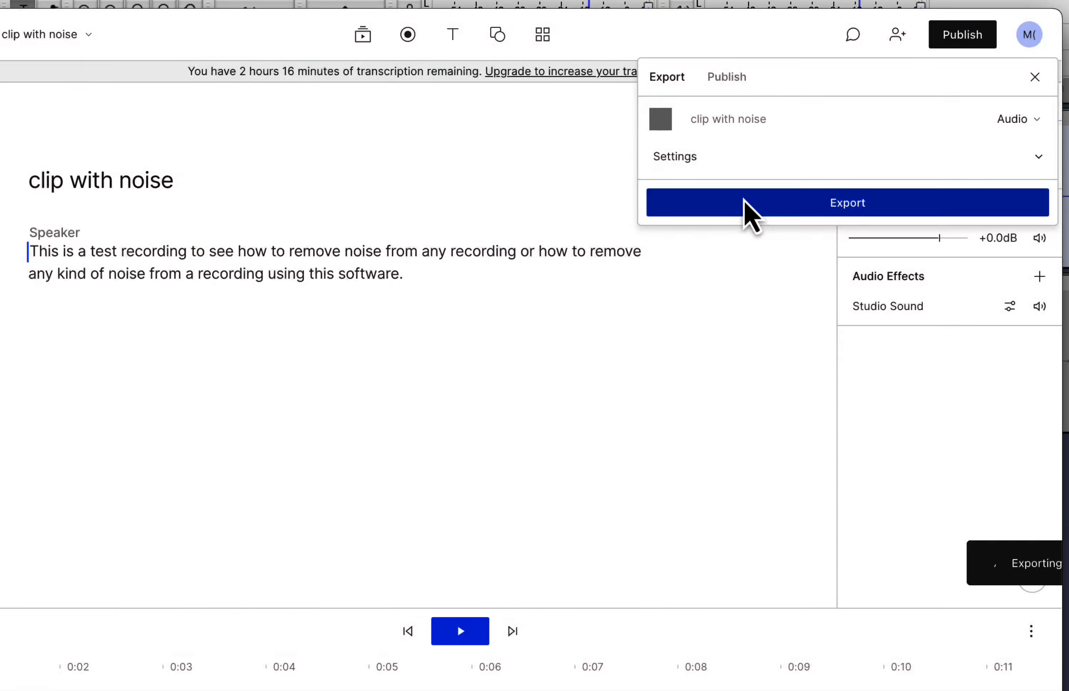
Step: Switch to Finder, add "clip with noise des.wav" to the Audacity project as a third track, and close the Finder window
key(super+Tab)
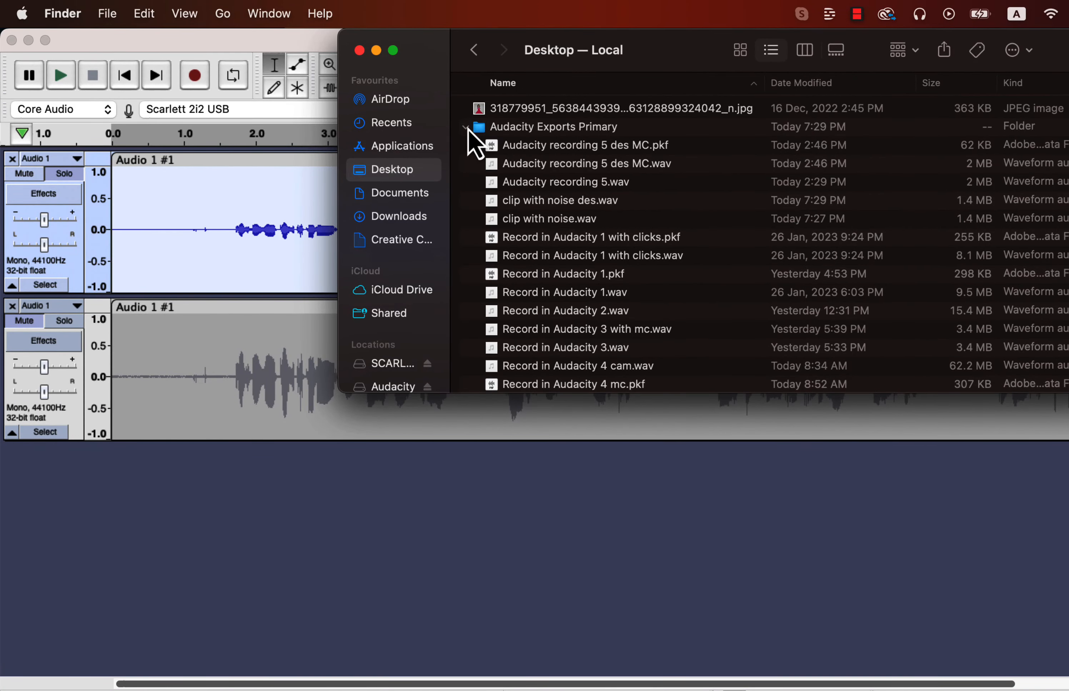
drag(539, 207, 198, 503)
click(360, 51)
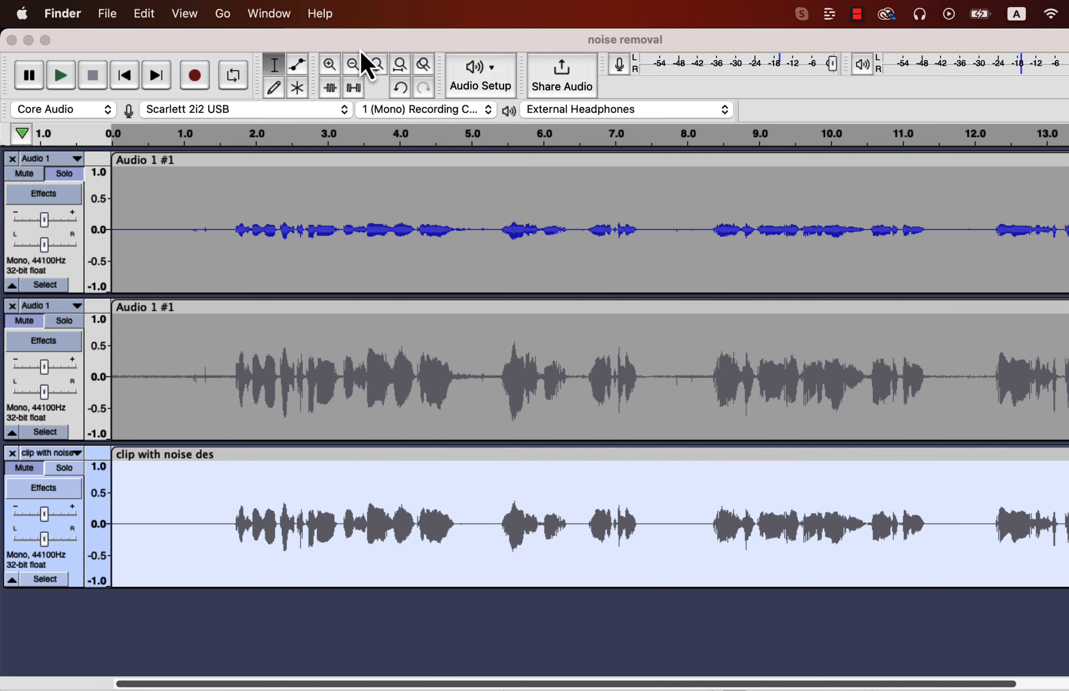
Step: Solo the "clip with noise des" track and apply the Normalize effect to the whole track
click(69, 474)
click(68, 471)
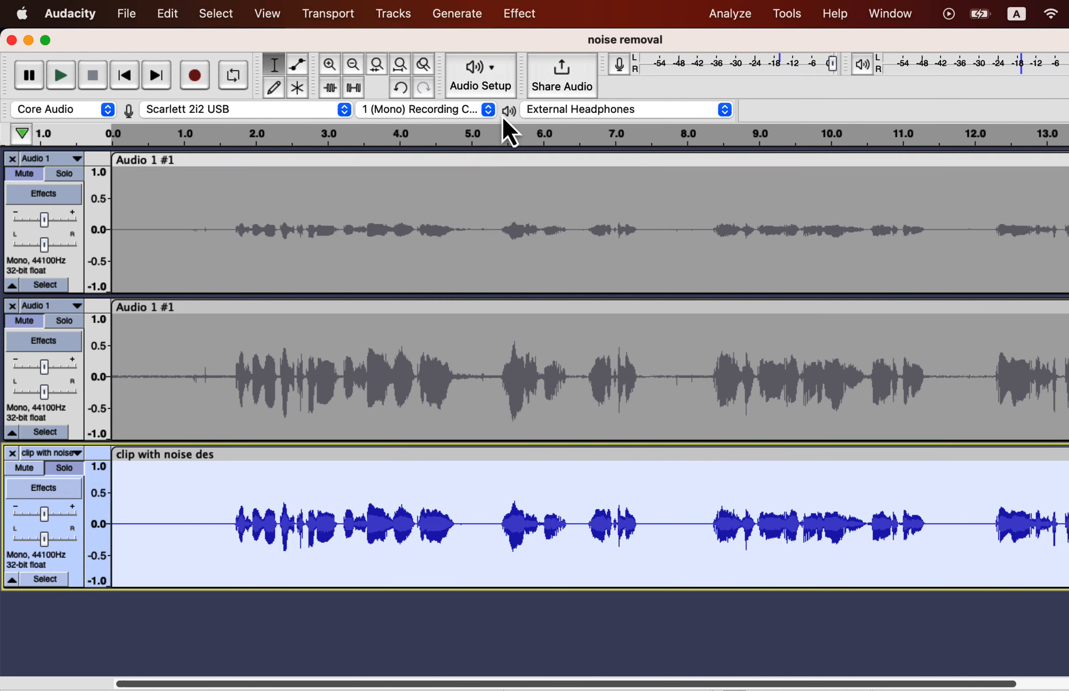
click(538, 14)
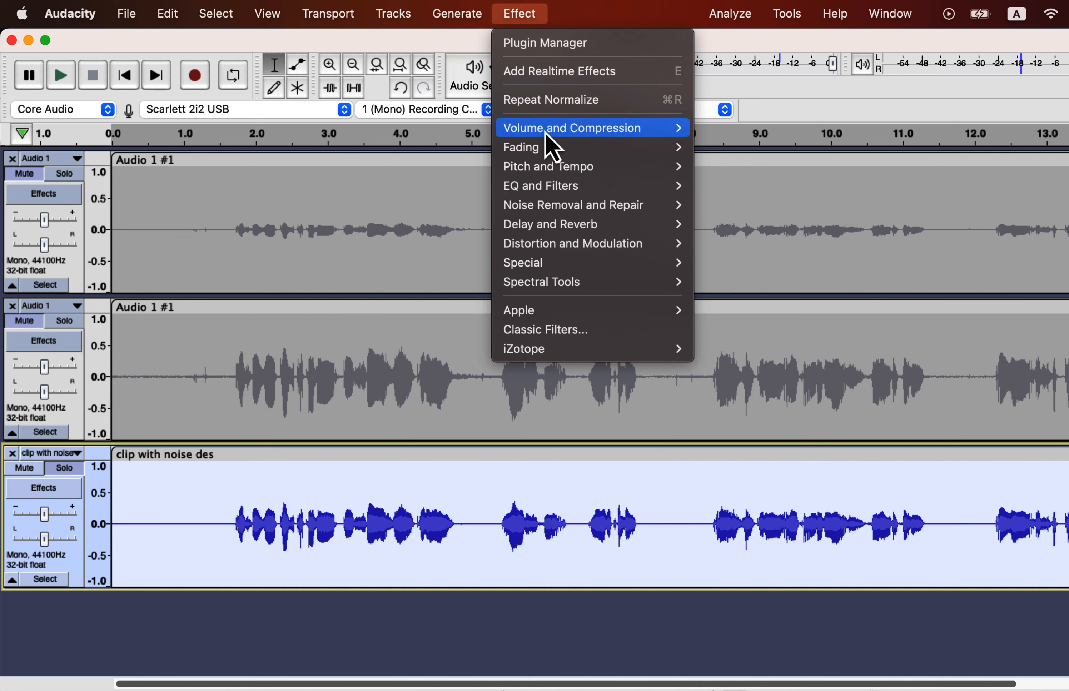
mouse_move(553, 131)
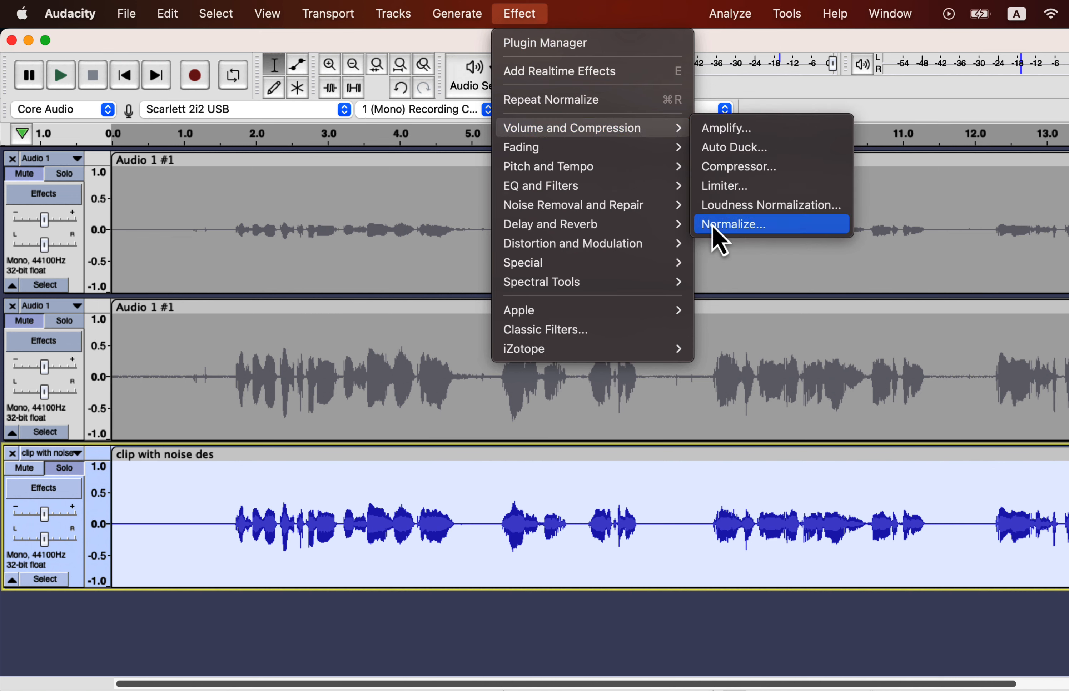
click(718, 238)
click(725, 363)
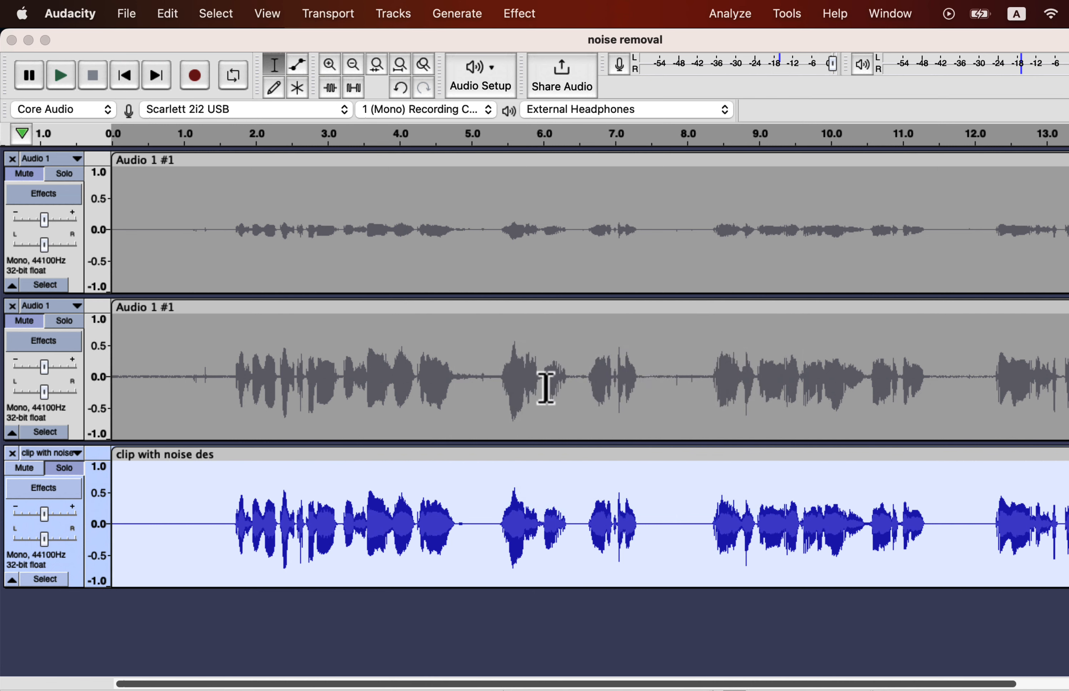
Step: Play the normalized "clip with noise des" track from near its start, and solo and play the second track from the same point for comparison
click(118, 496)
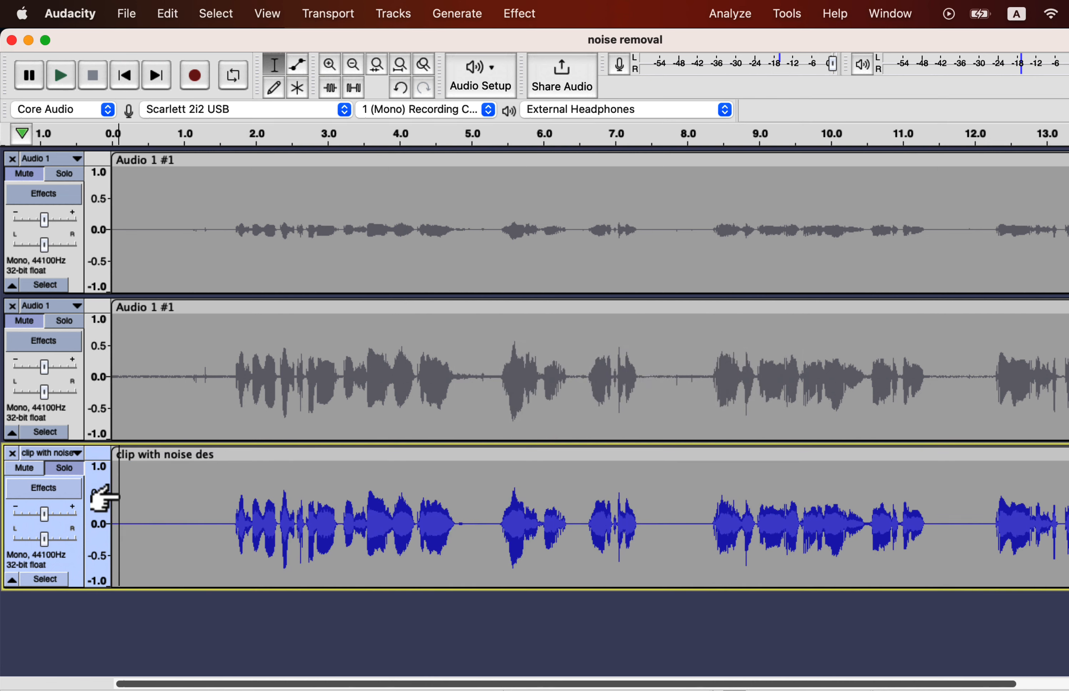
key(space)
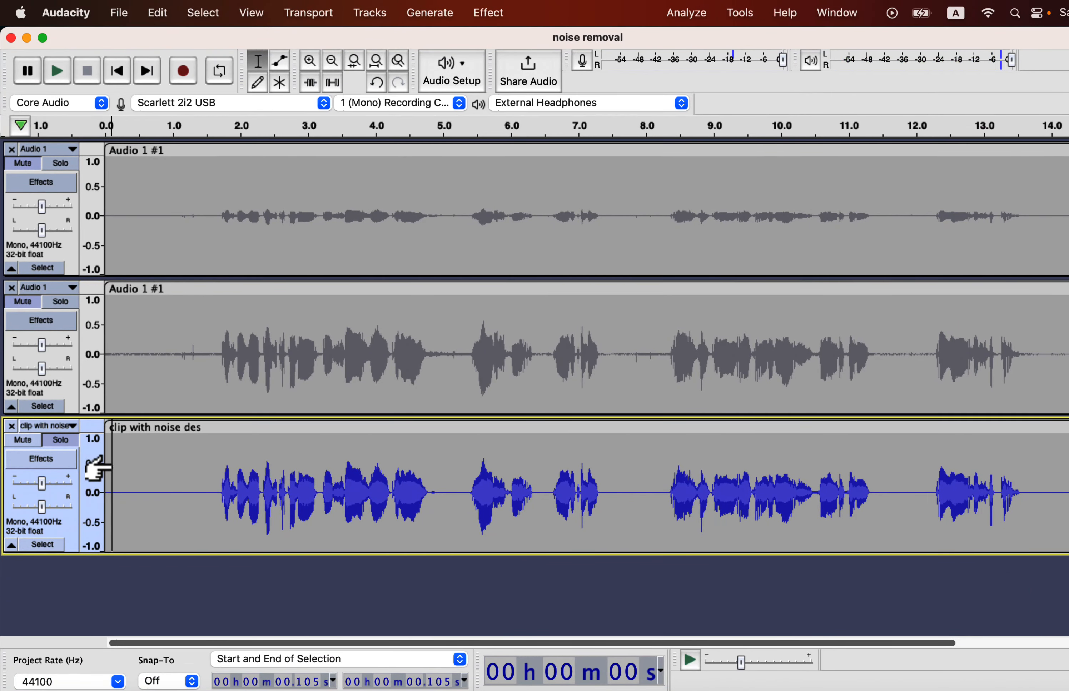
click(111, 351)
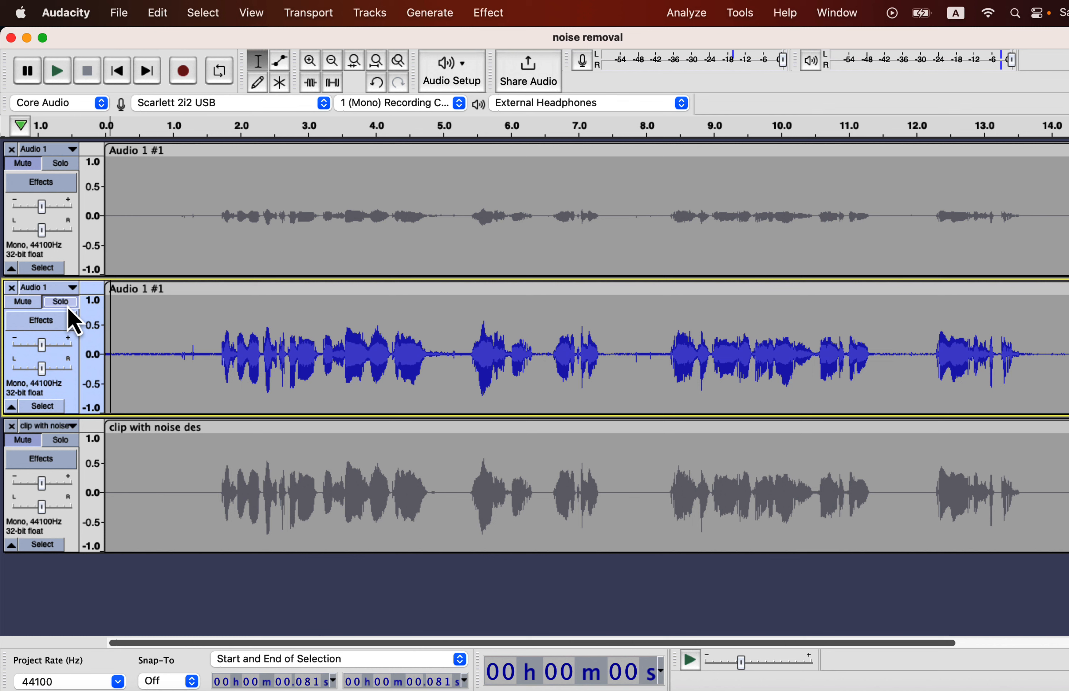
key(space)
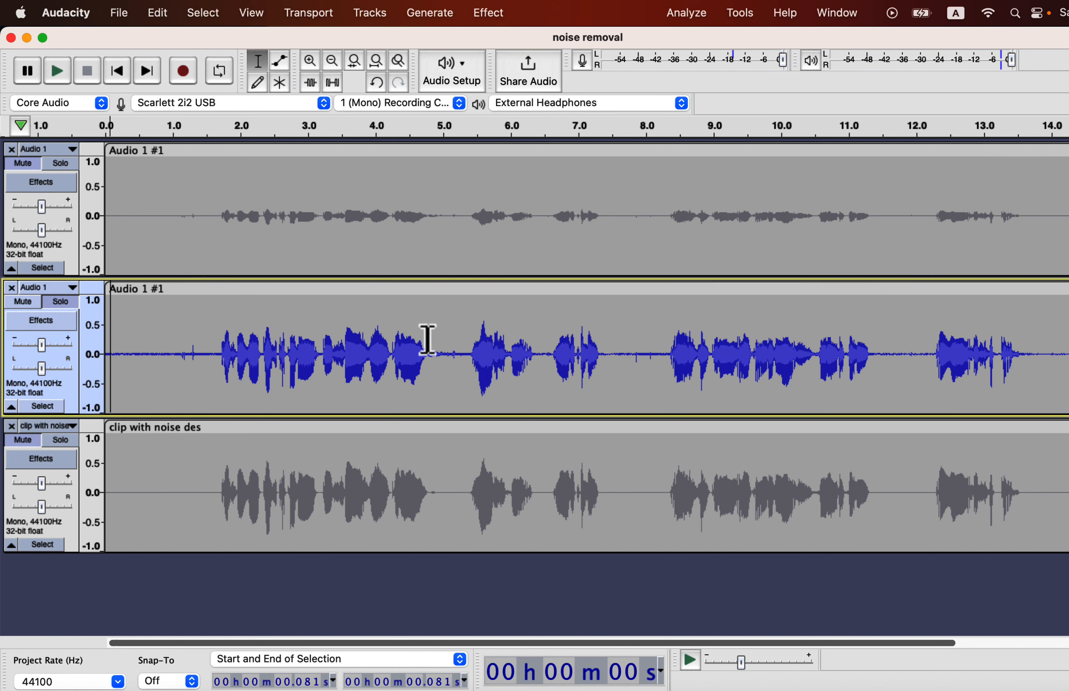
Step: Compare the pause from about 4.7 to 5.5 s by playing it soloed on the second track and on "clip with noise des"
drag(421, 330, 475, 365)
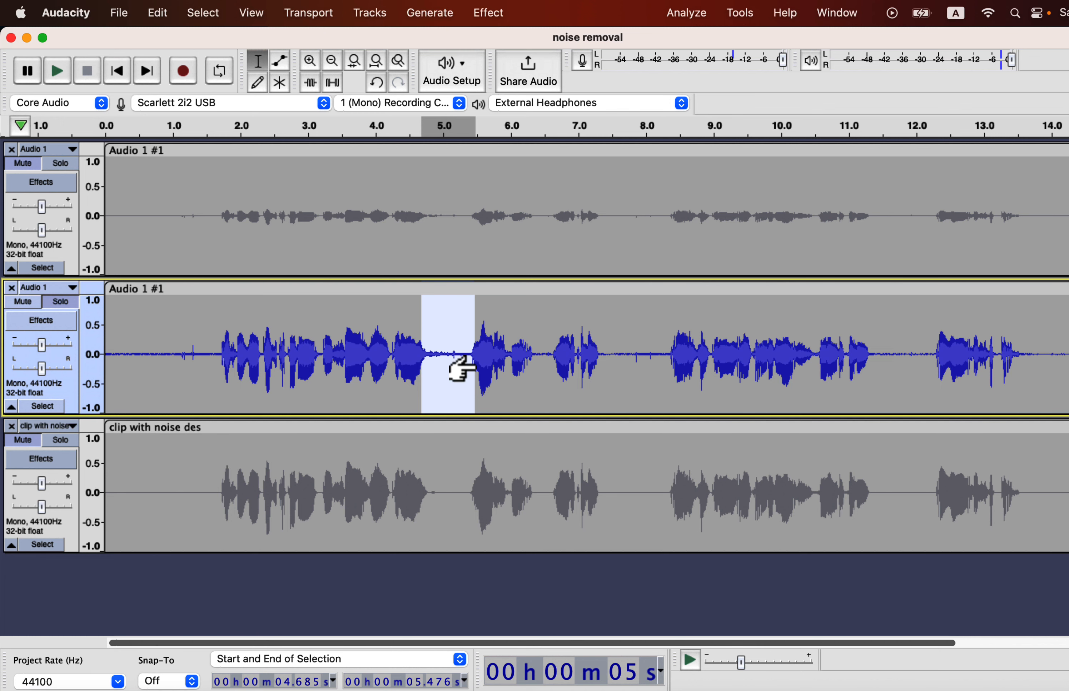
key(space)
click(68, 449)
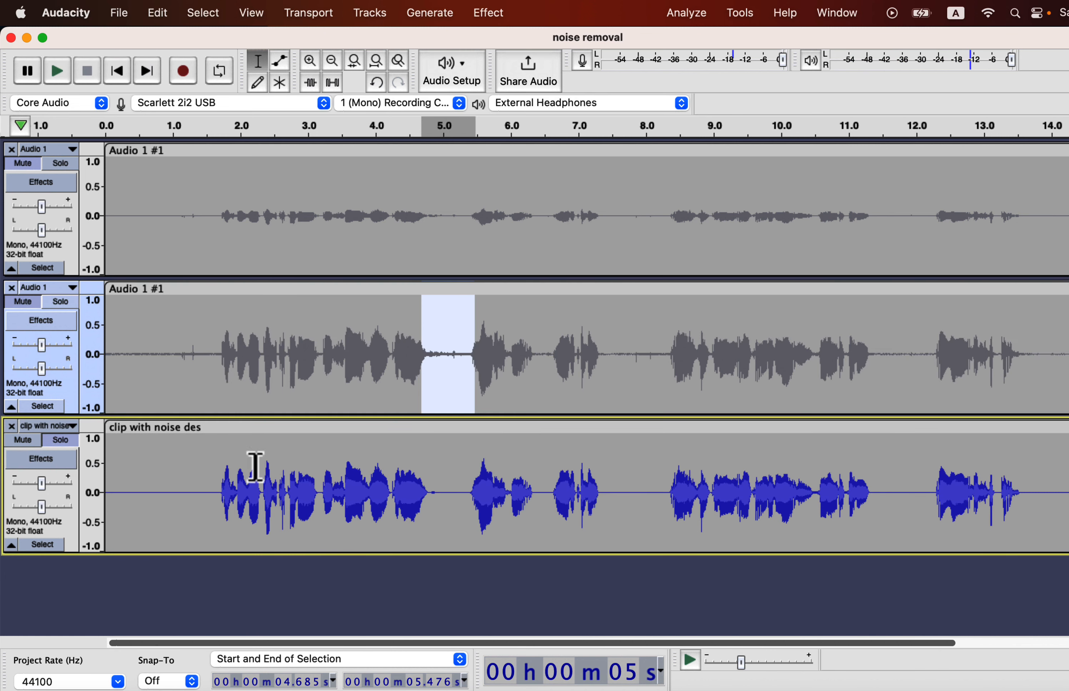
drag(424, 449, 476, 497)
key(space)
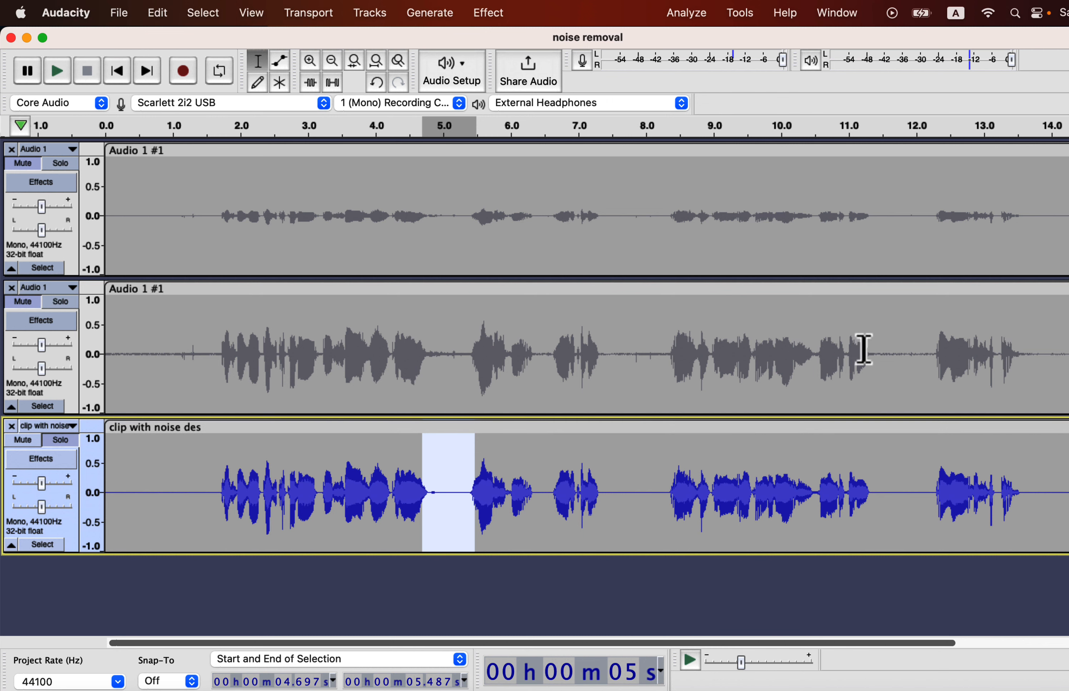
Step: Compare the pause from about 11.2 to 12.4 s by playing it soloed on the second track and on "clip with noise des"
drag(865, 352, 941, 373)
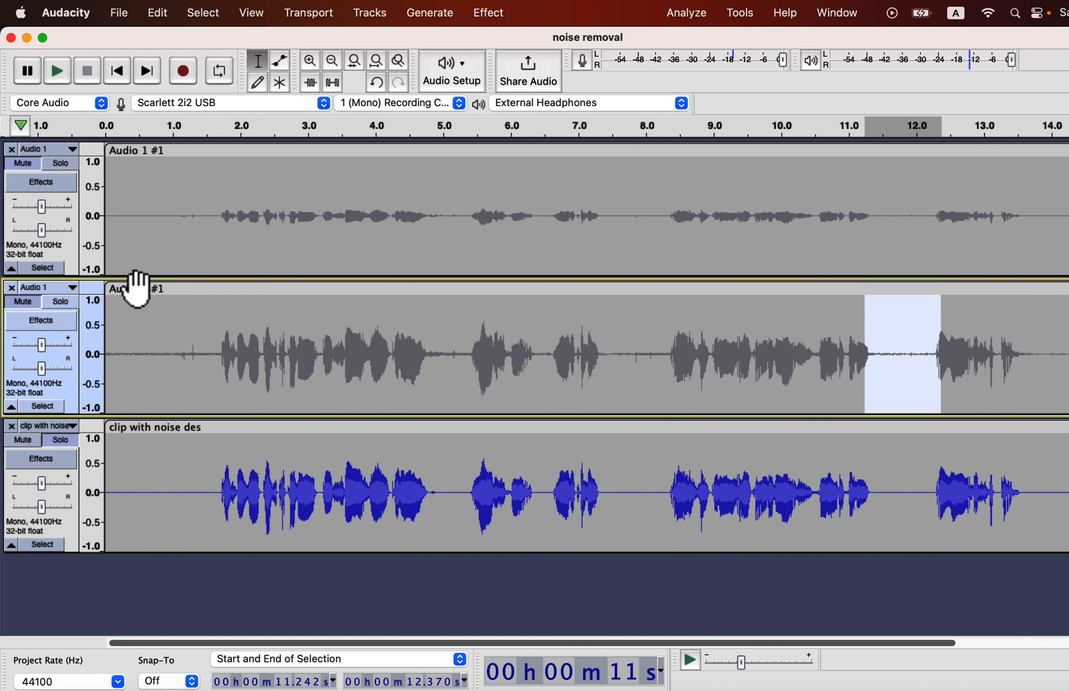
key(space)
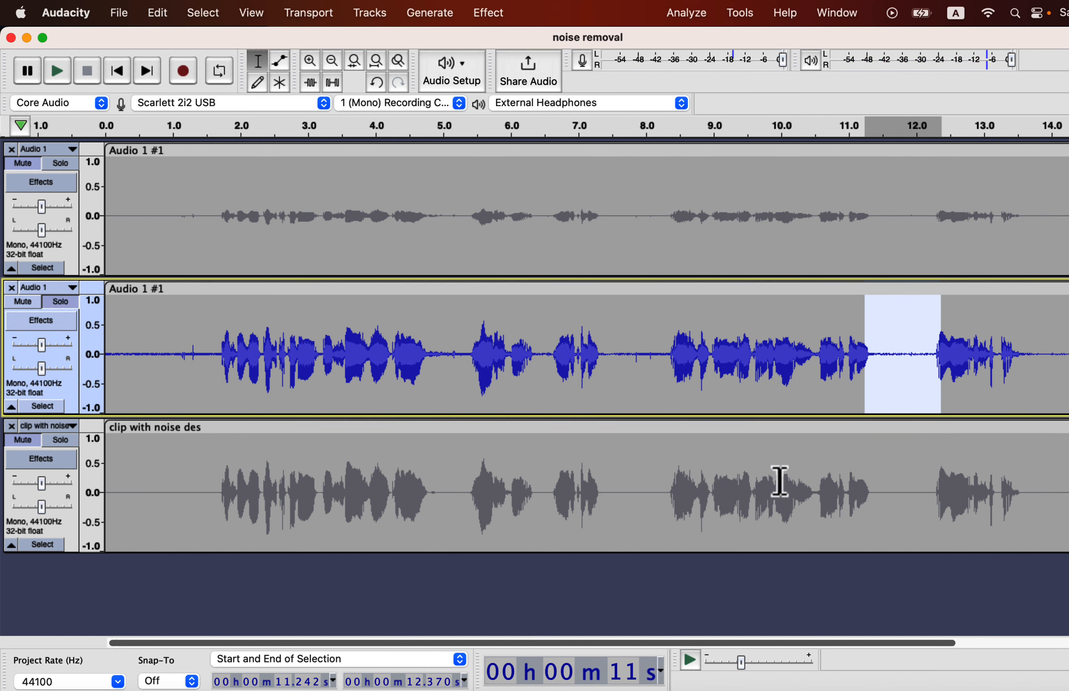
click(846, 467)
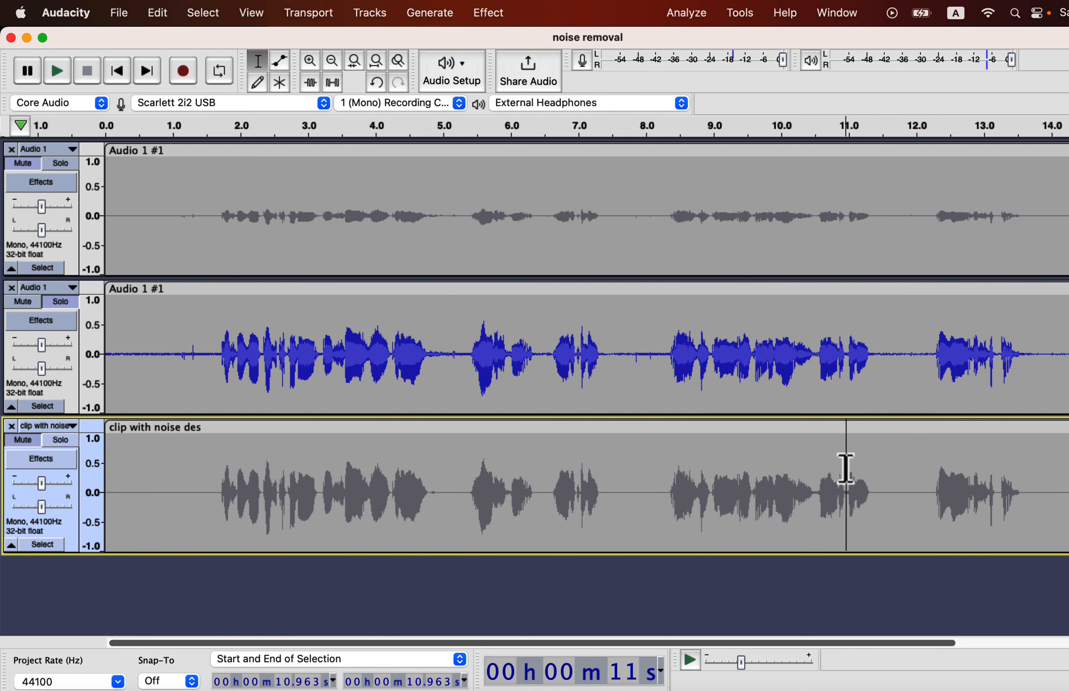
click(867, 467)
drag(866, 467, 940, 494)
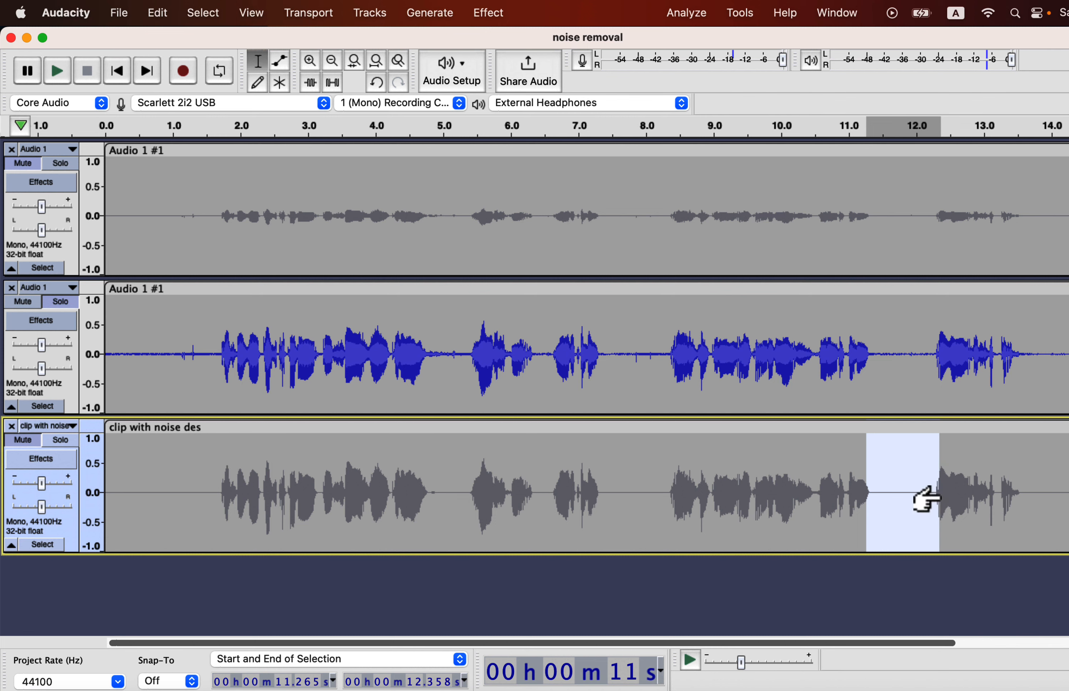
click(72, 455)
key(space)
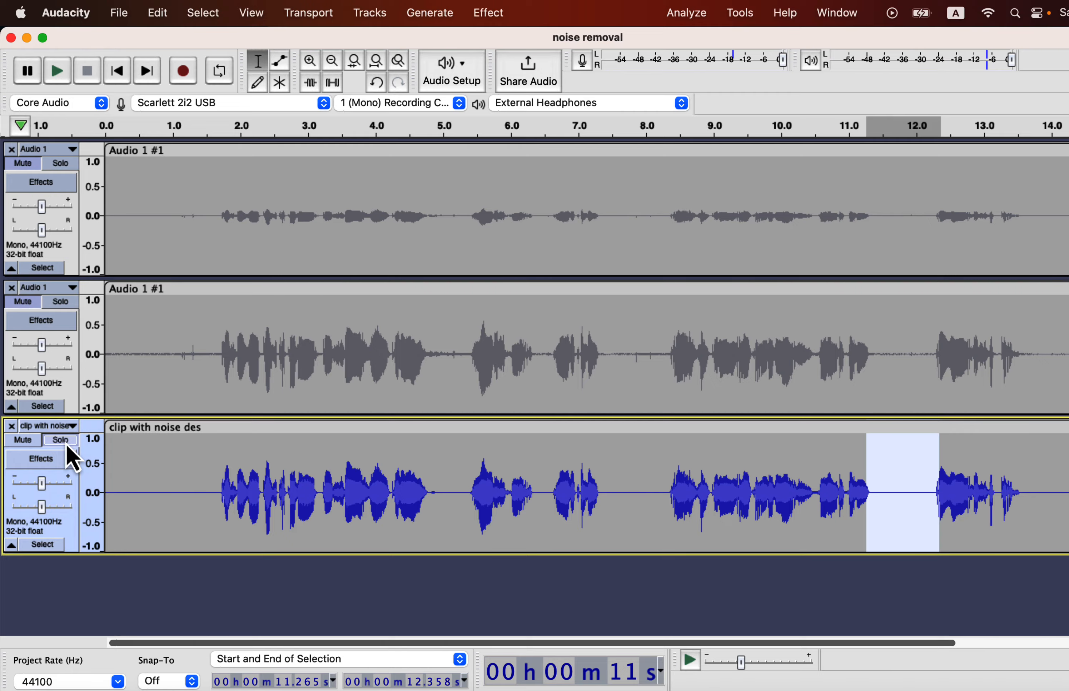
Step: Switch to Google Chrome
key(super+Tab)
key(super+Tab)
key(super+Tab)
key(super+Tab)
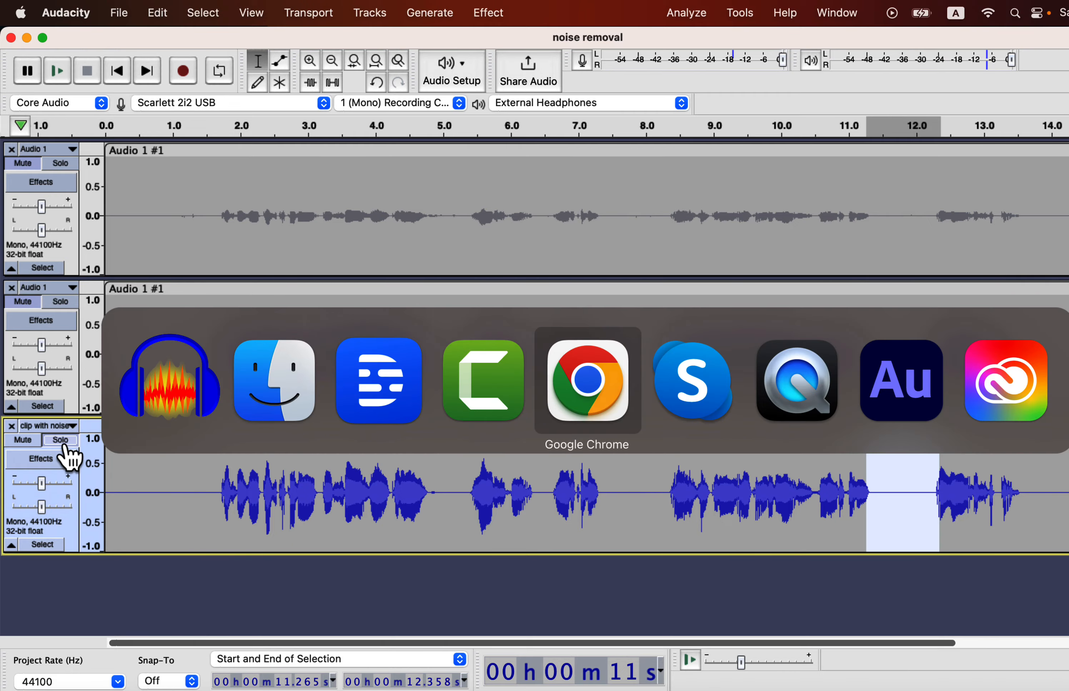